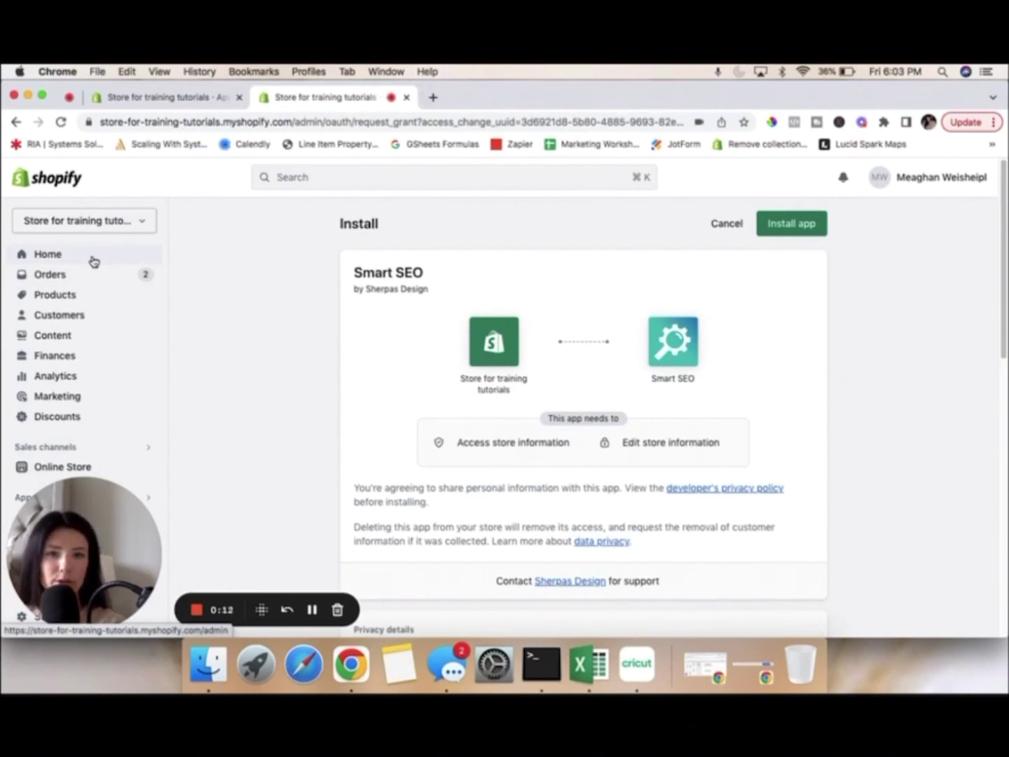
drag(56, 524, 269, 527)
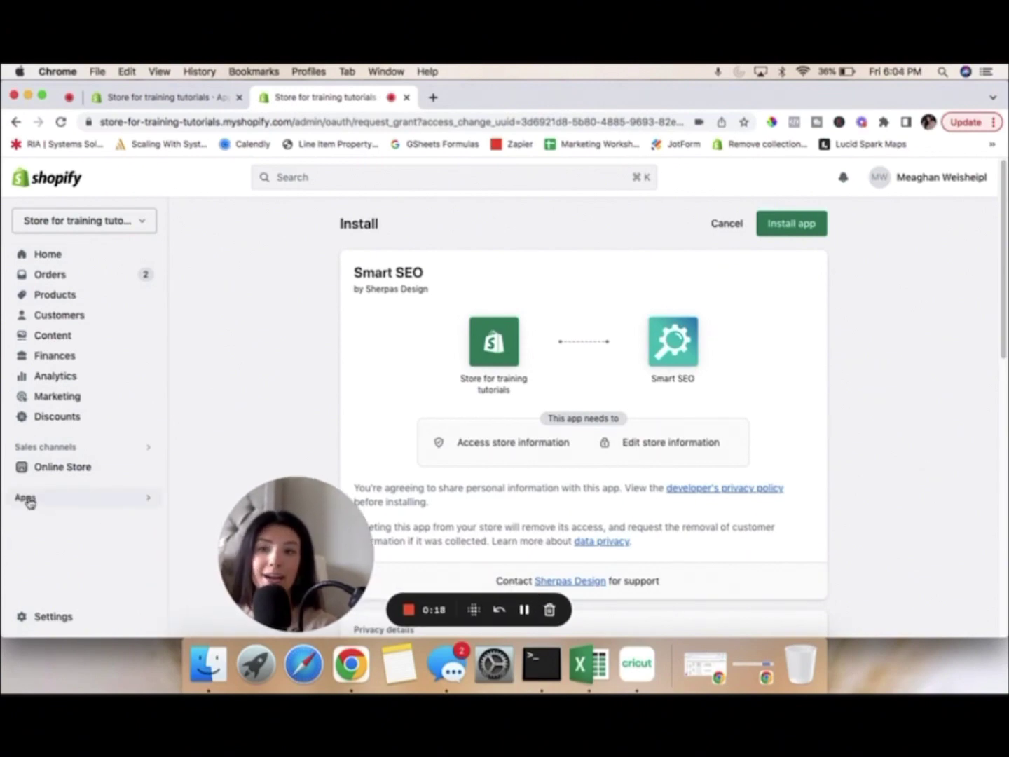
drag(290, 581, 83, 581)
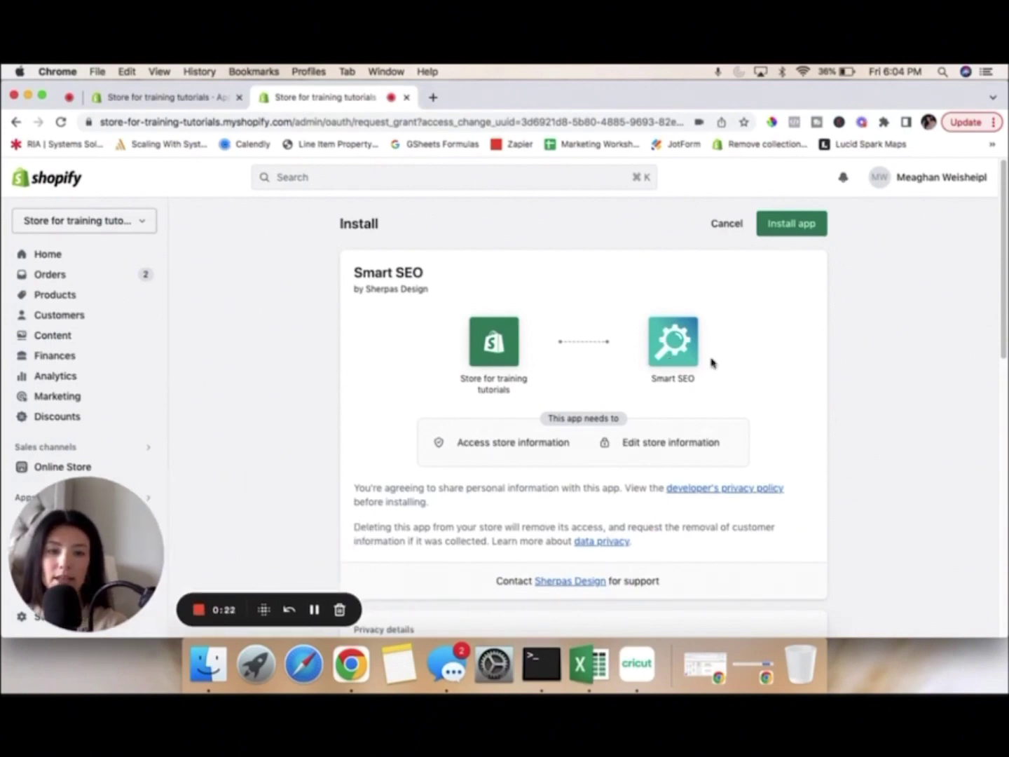
Review the Smart SEO access request and install the app on the training tutorials store
scroll(699, 351, up, 5)
scroll(699, 350, up, 3)
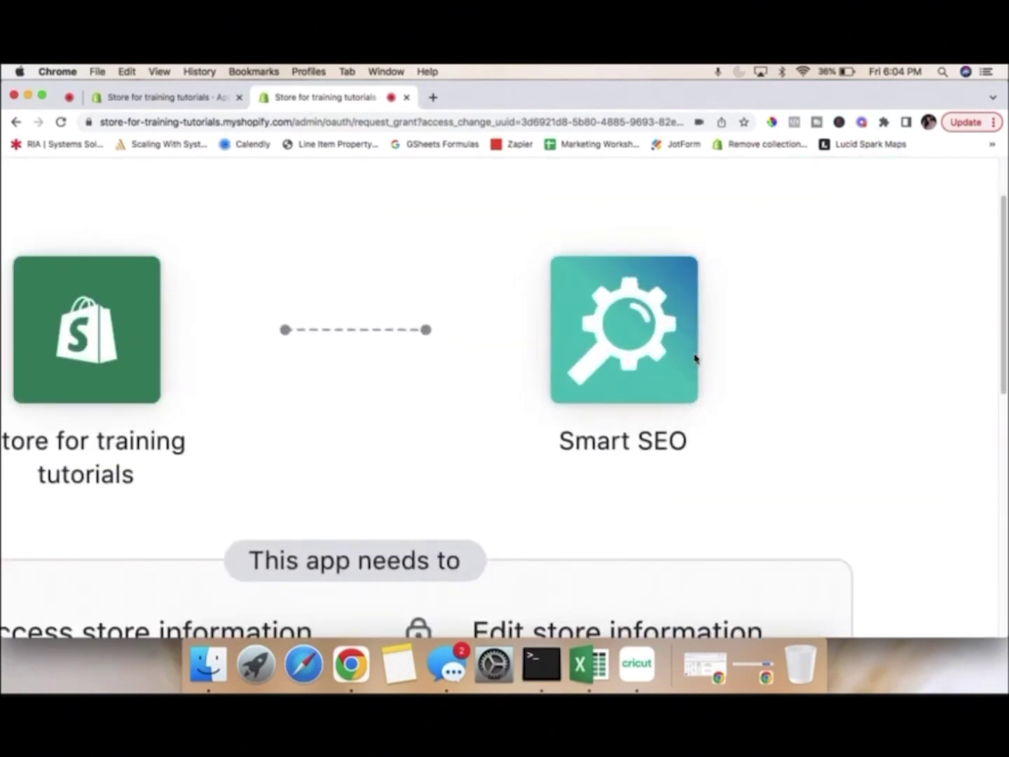
scroll(550, 483, down, 8)
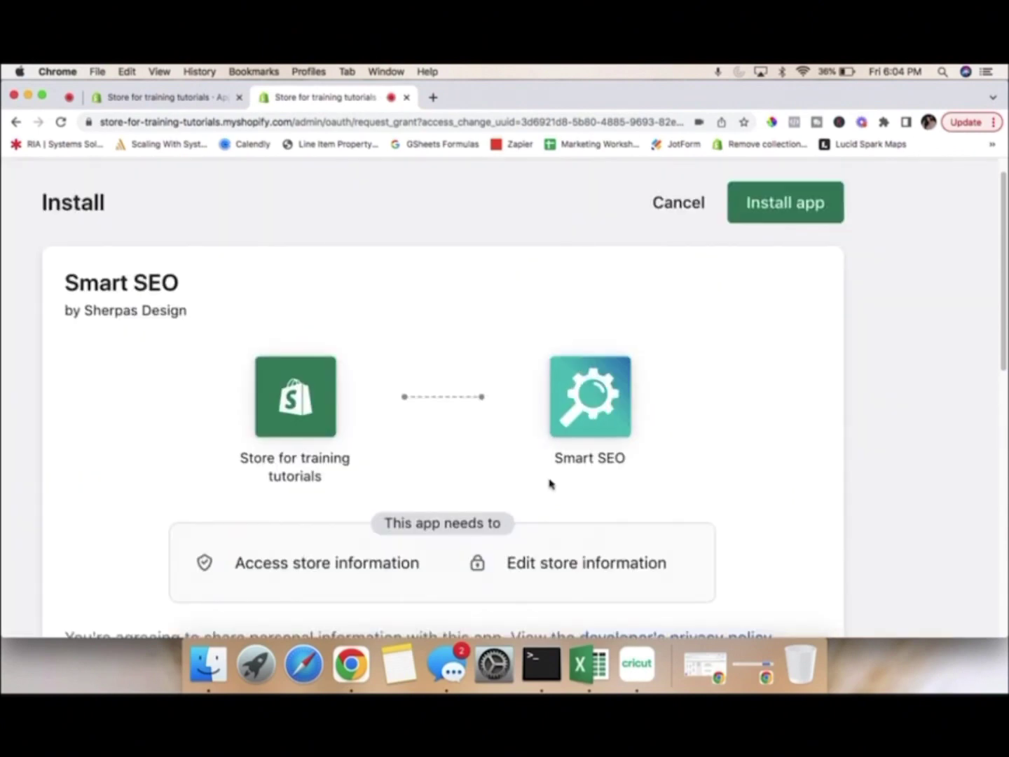
scroll(723, 416, down, 1)
scroll(723, 416, up, 1)
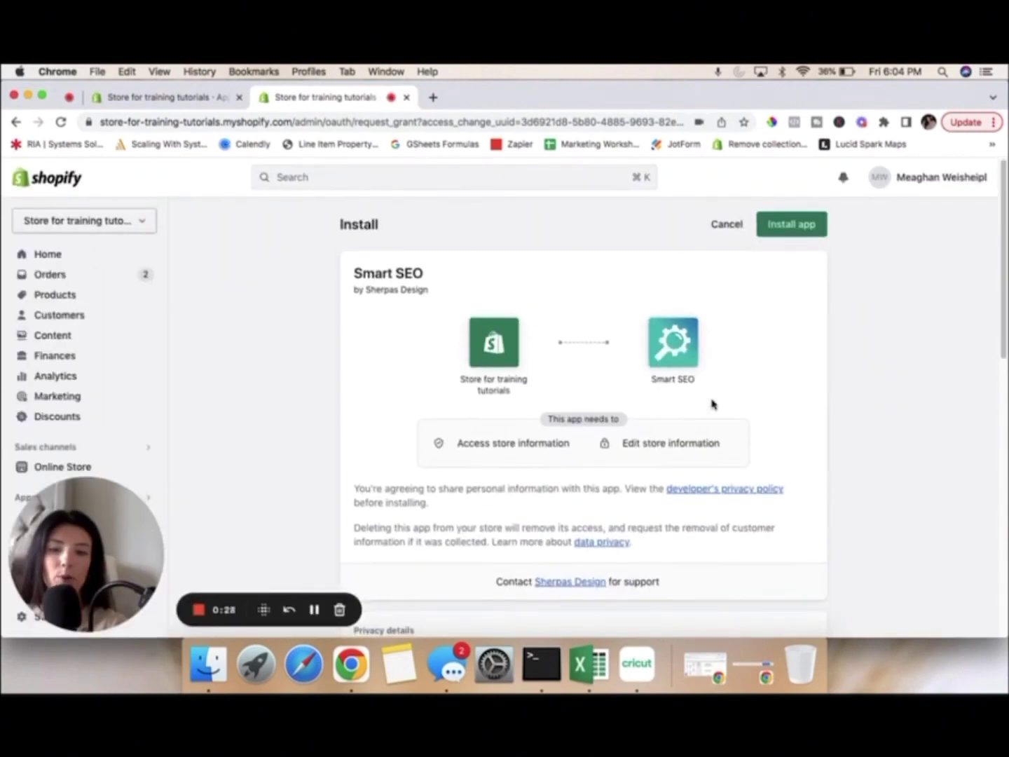
click(801, 223)
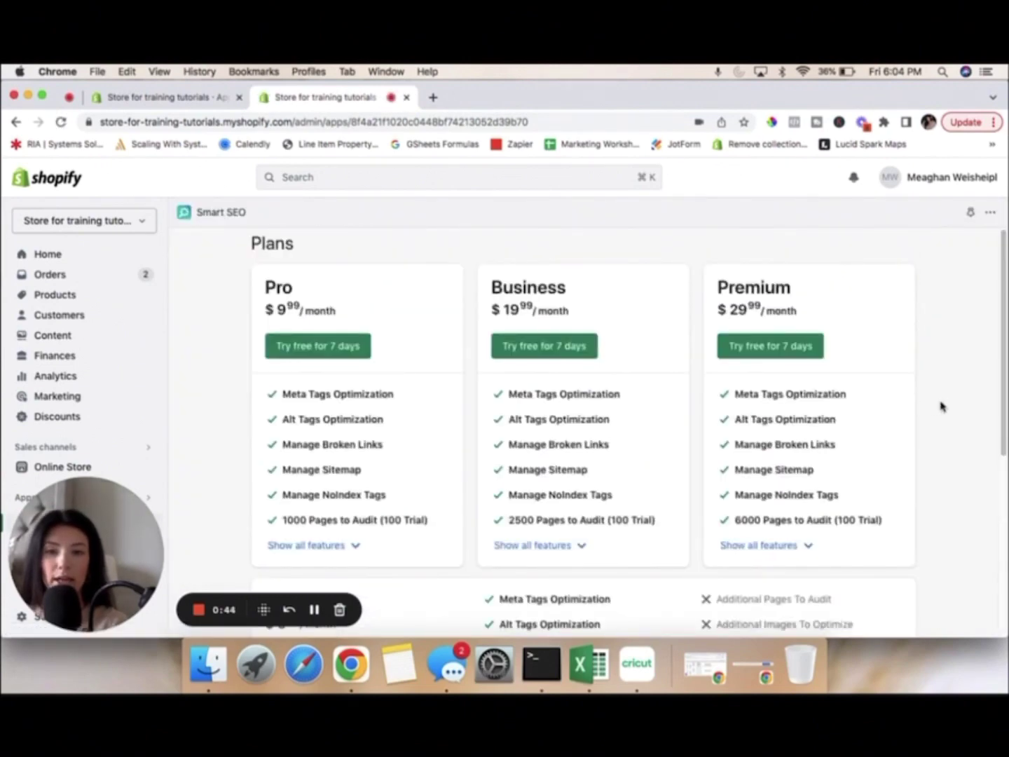
Compare the Smart SEO pricing plans and select the Free plan
scroll(924, 406, down, 5)
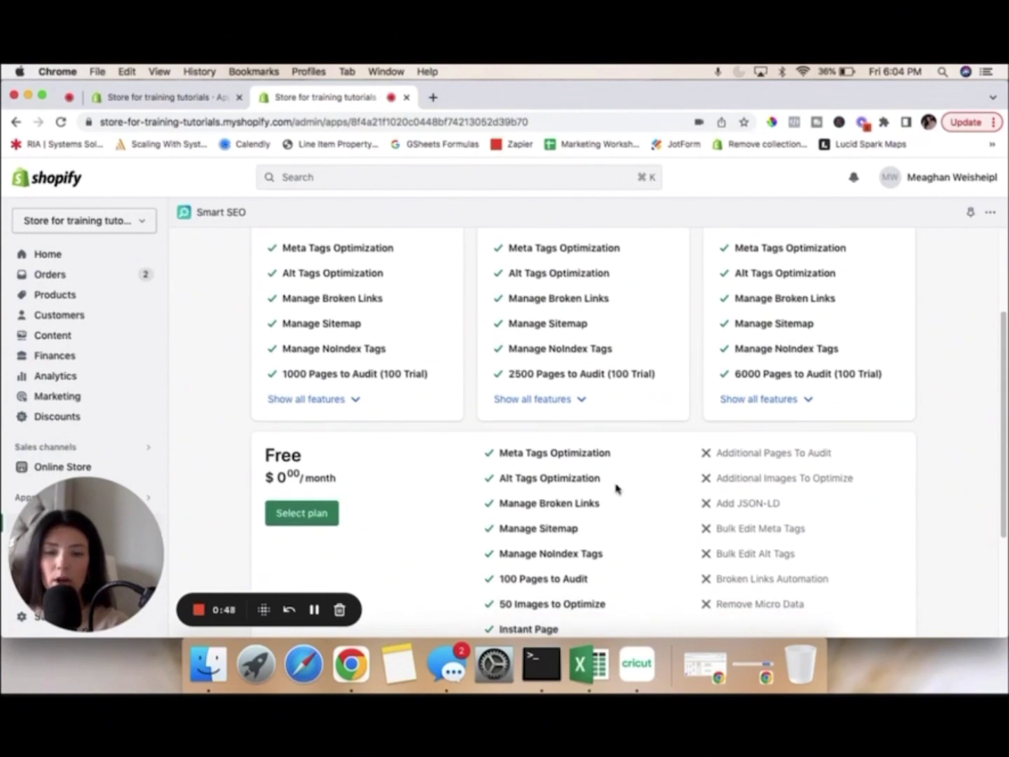
scroll(617, 489, down, 1)
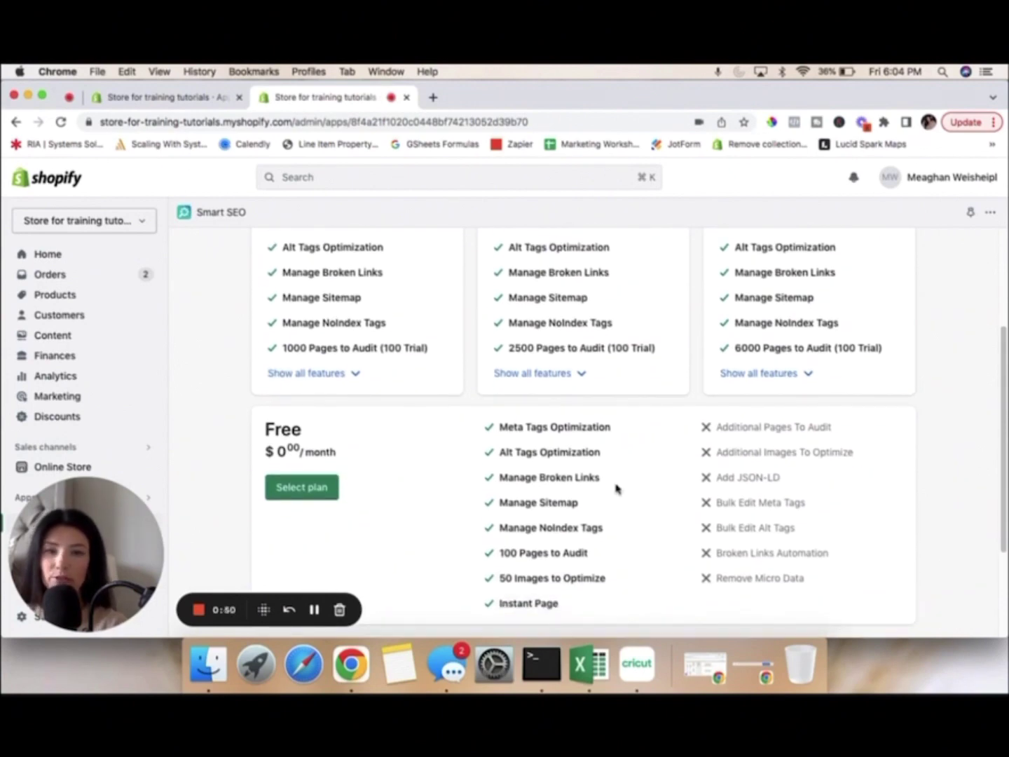
scroll(617, 488, down, 1)
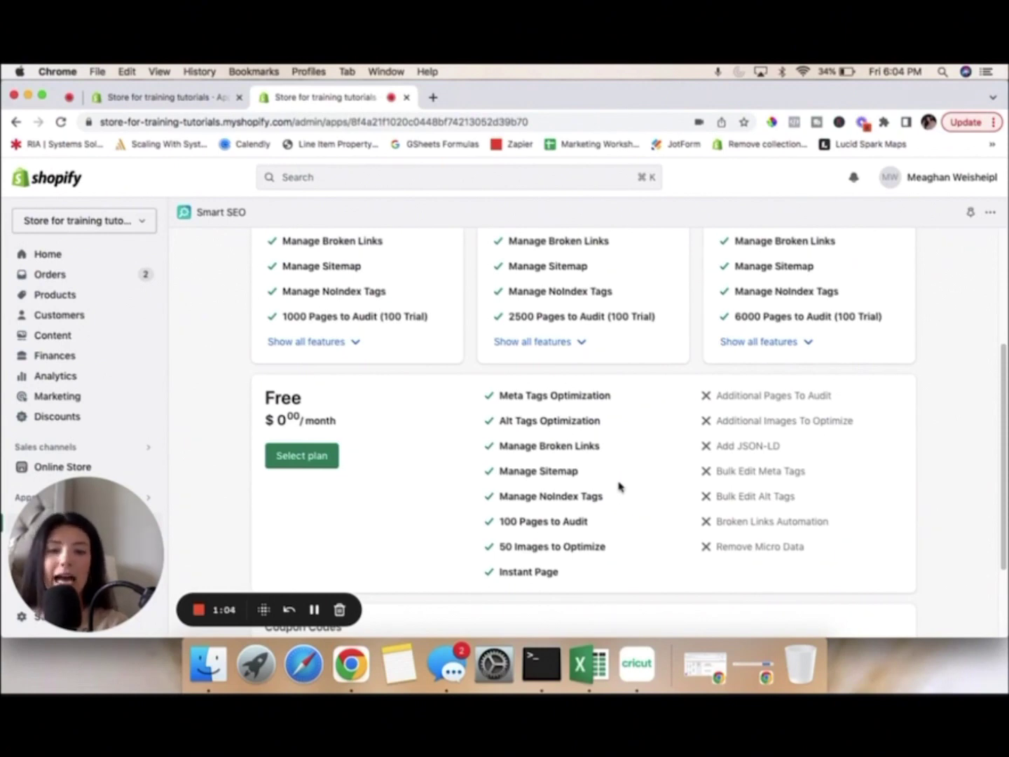
scroll(618, 485, up, 2)
scroll(618, 485, up, 5)
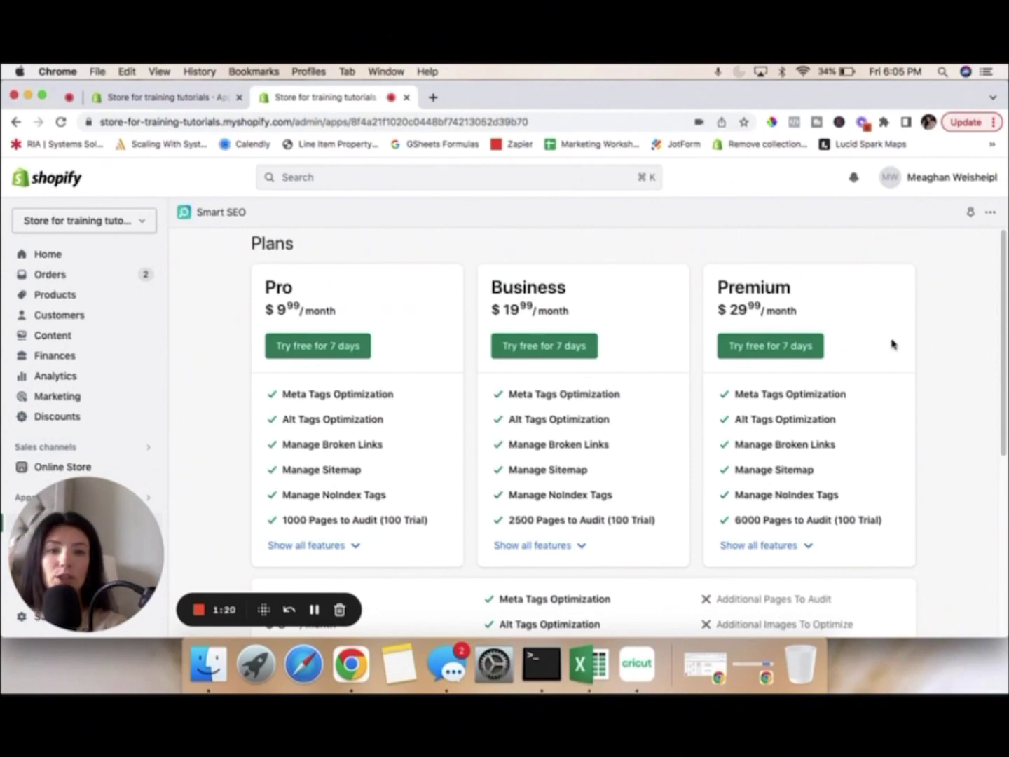
scroll(928, 337, down, 5)
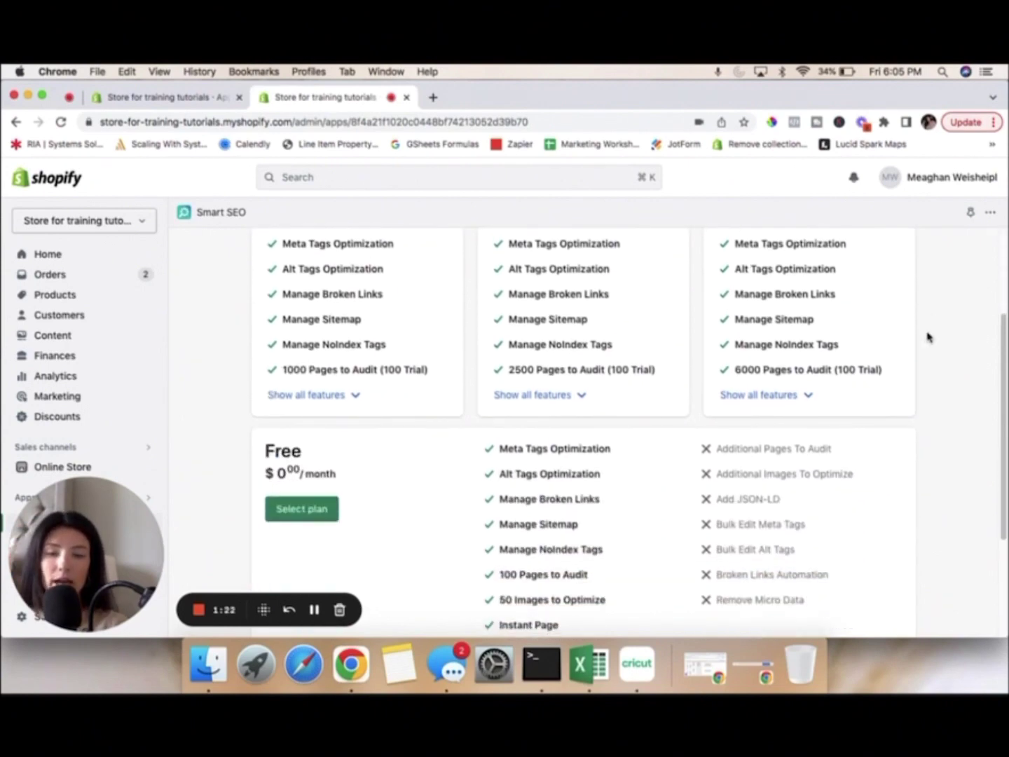
scroll(928, 336, down, 2)
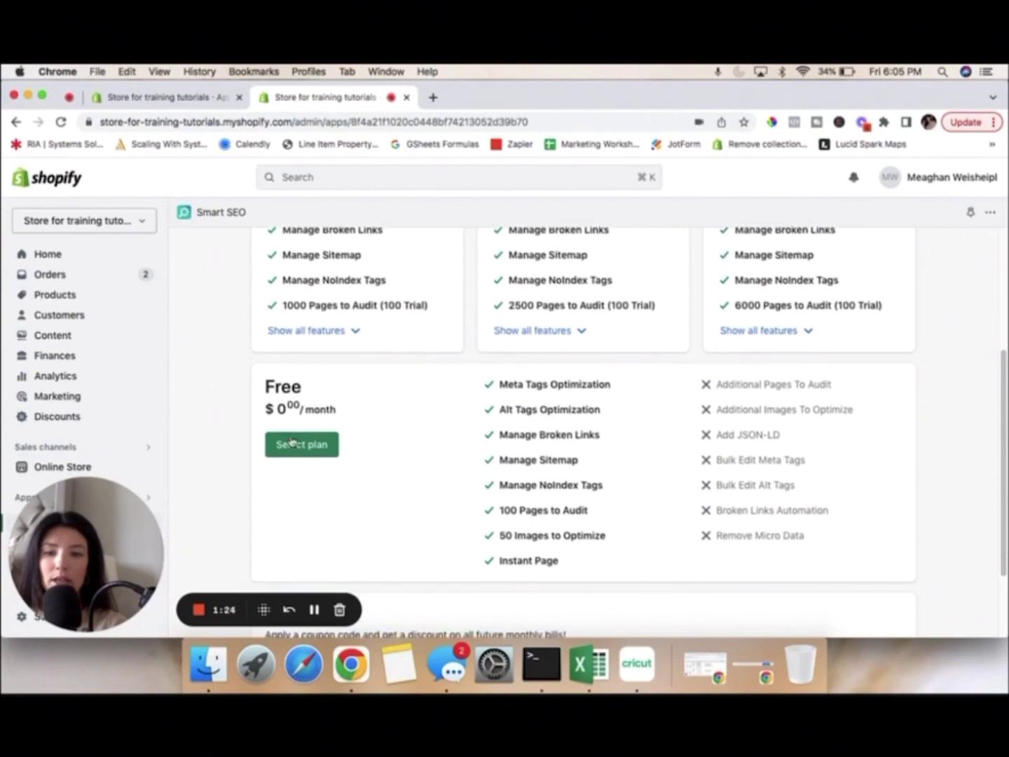
click(295, 443)
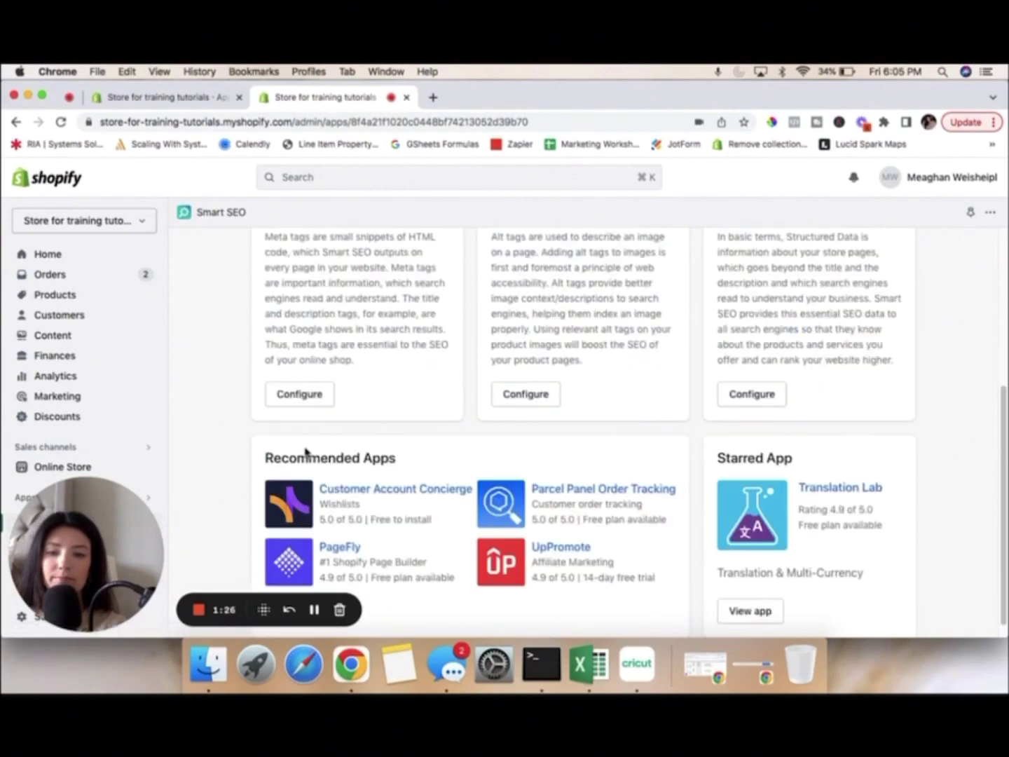
Look over the Smart SEO welcome page and open the app's setup
scroll(509, 417, up, 6)
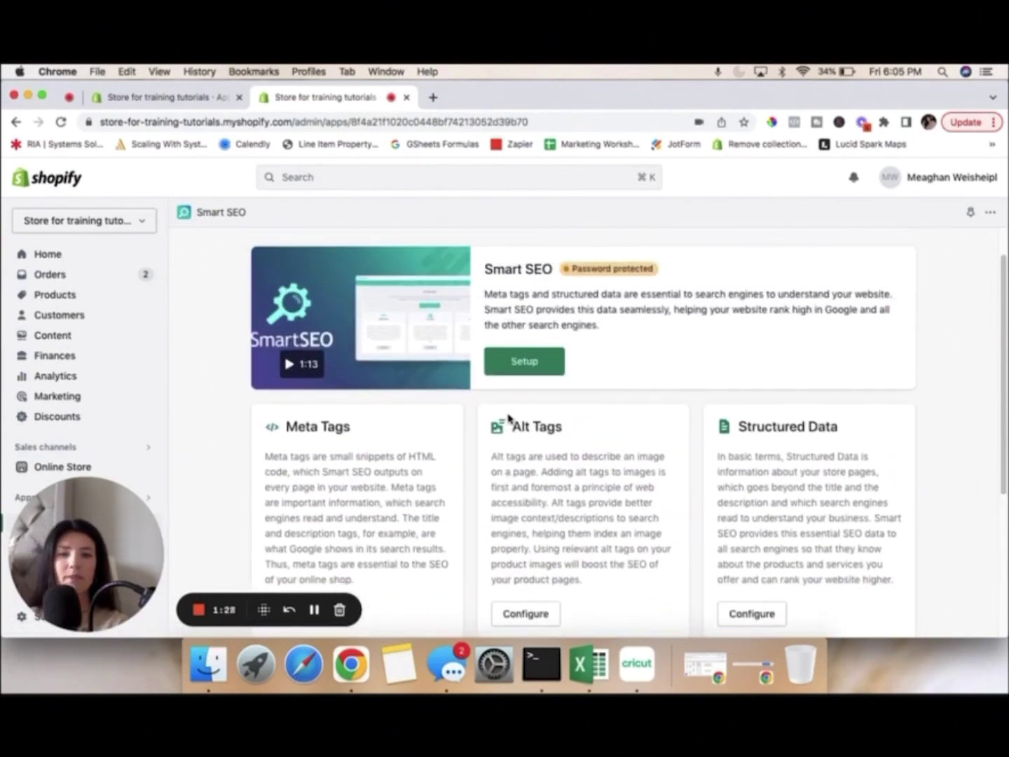
scroll(508, 417, up, 2)
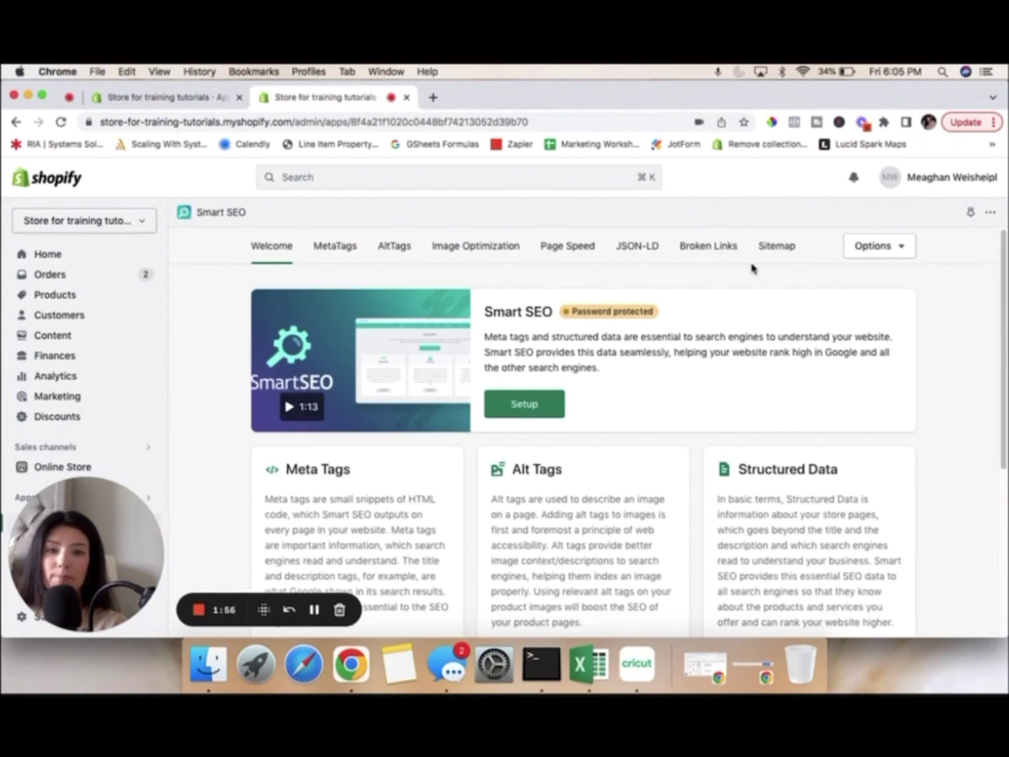
scroll(606, 314, down, 1)
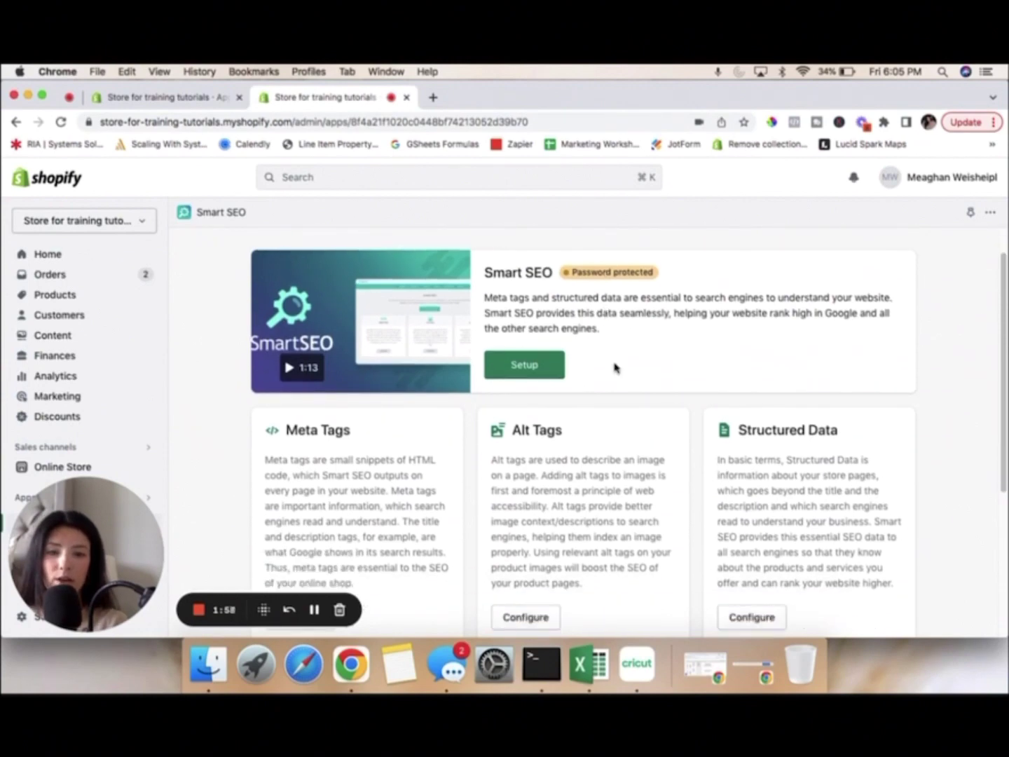
click(514, 373)
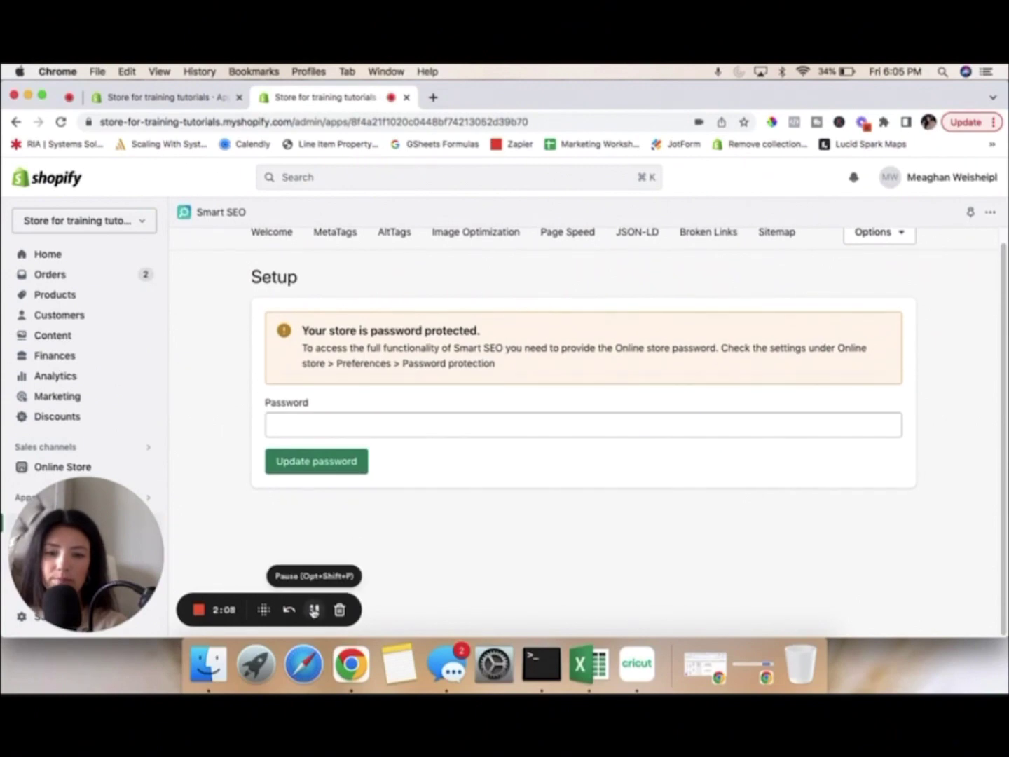
Integrate Smart SEO into the store from its setup page
click(314, 610)
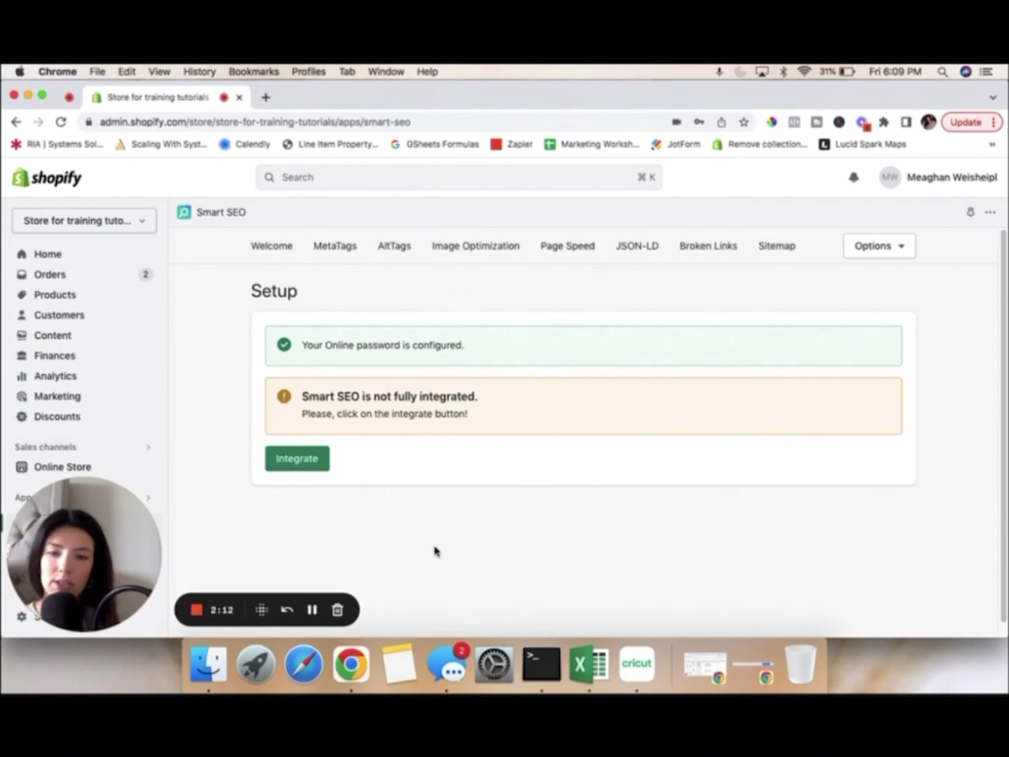
scroll(434, 552, down, 1)
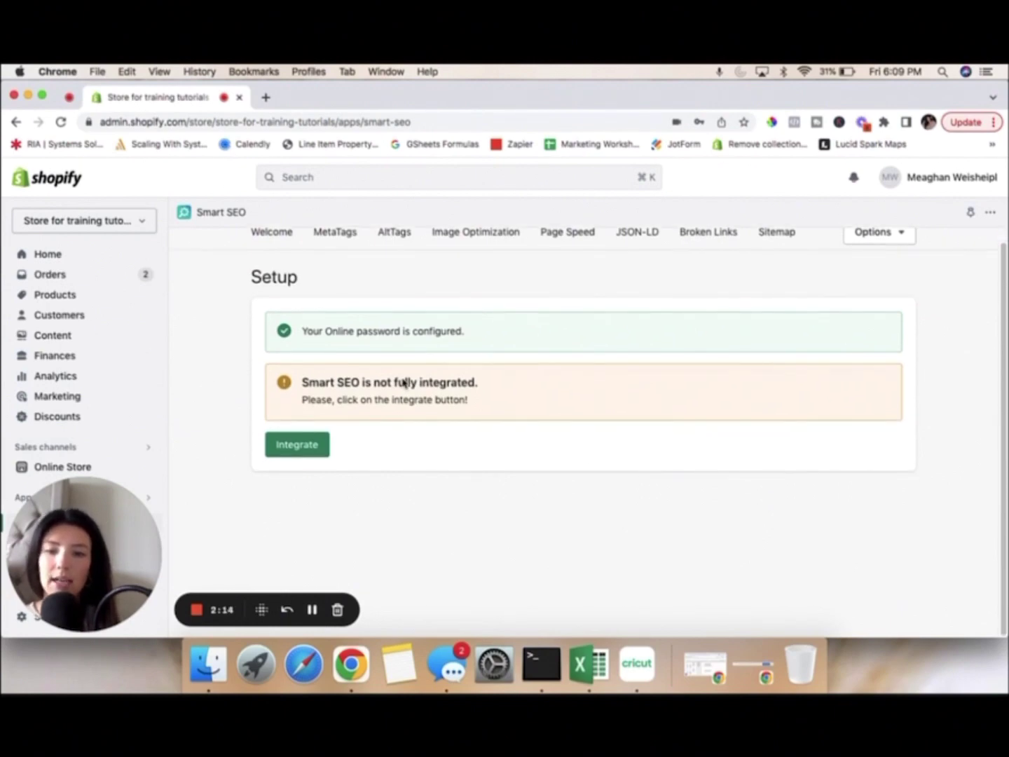
click(289, 447)
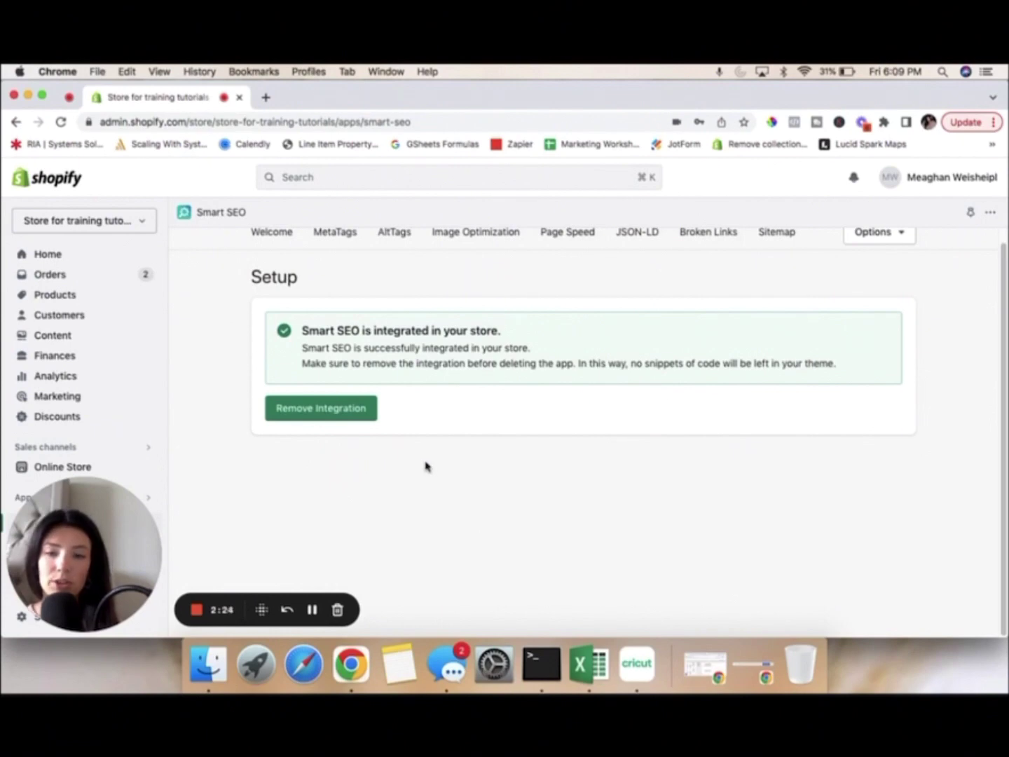
Return to the Smart SEO welcome page and open the Meta Tags configuration for products
scroll(425, 466, up, 1)
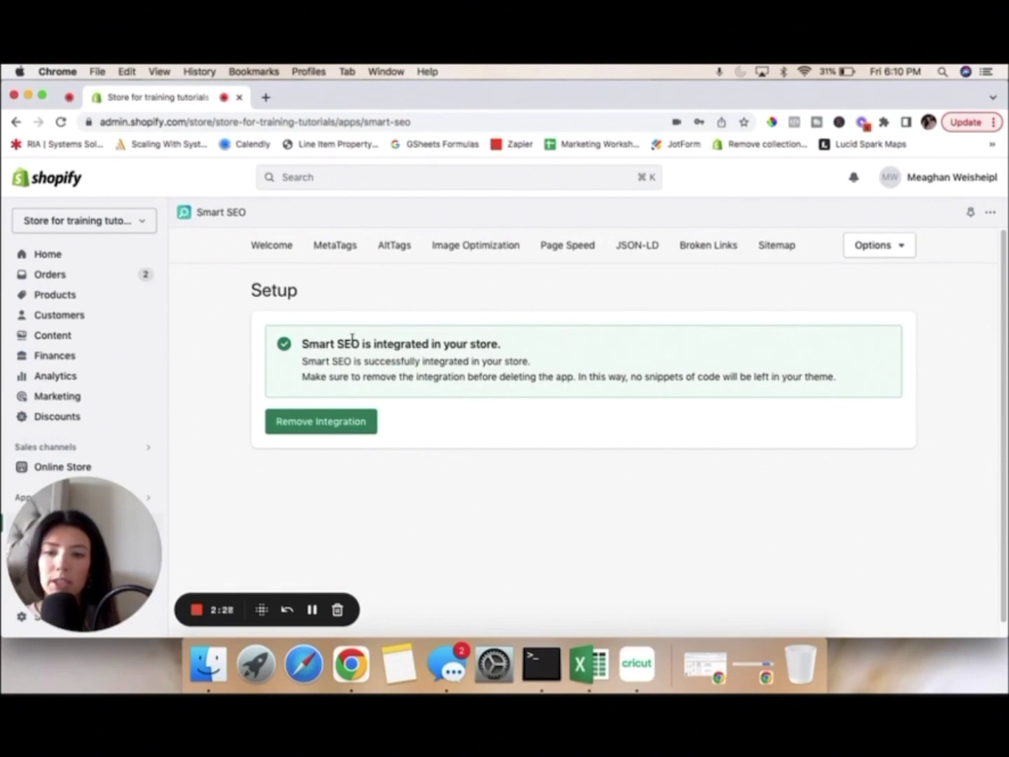
click(279, 249)
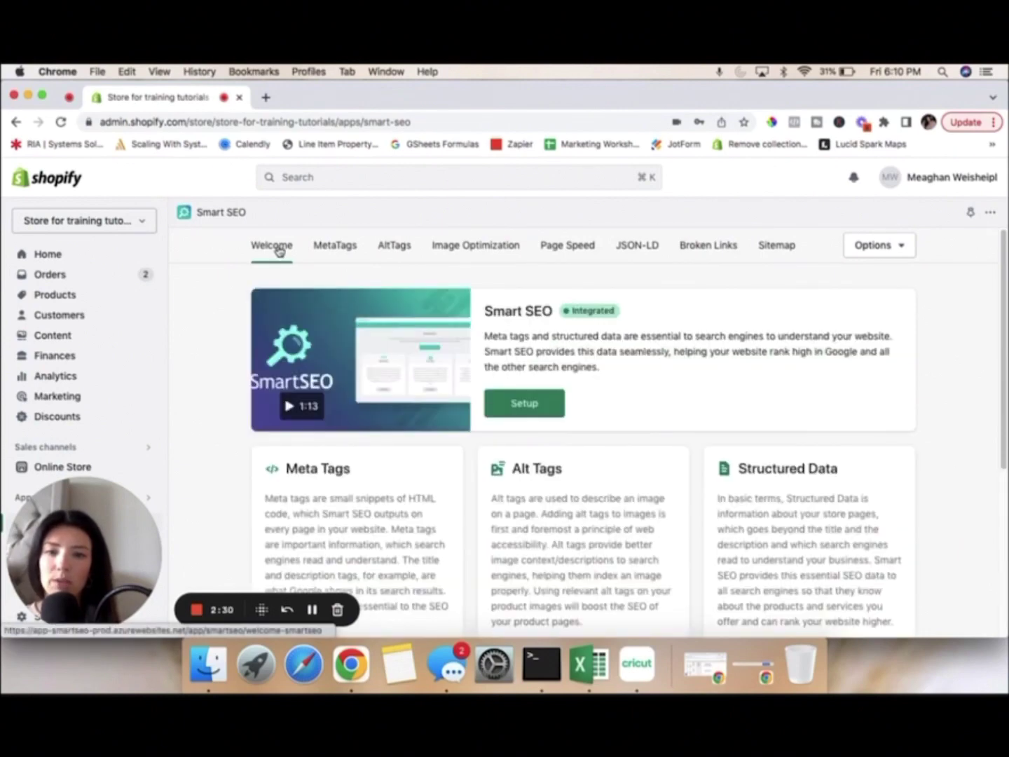
scroll(440, 438, down, 4)
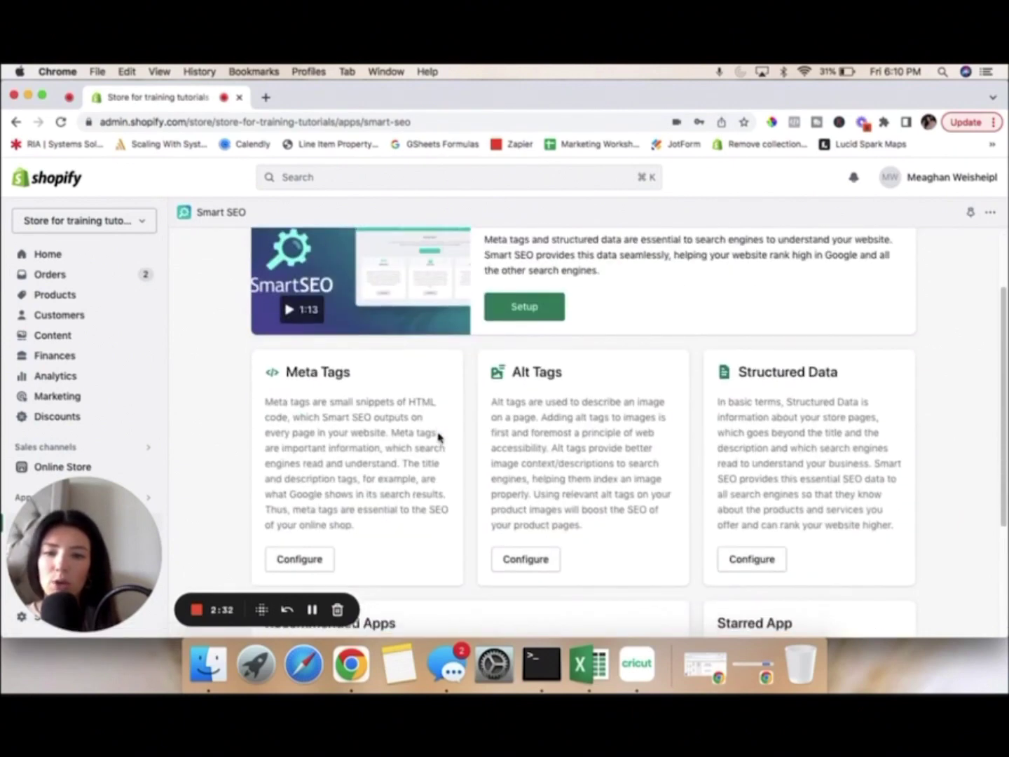
scroll(439, 438, up, 4)
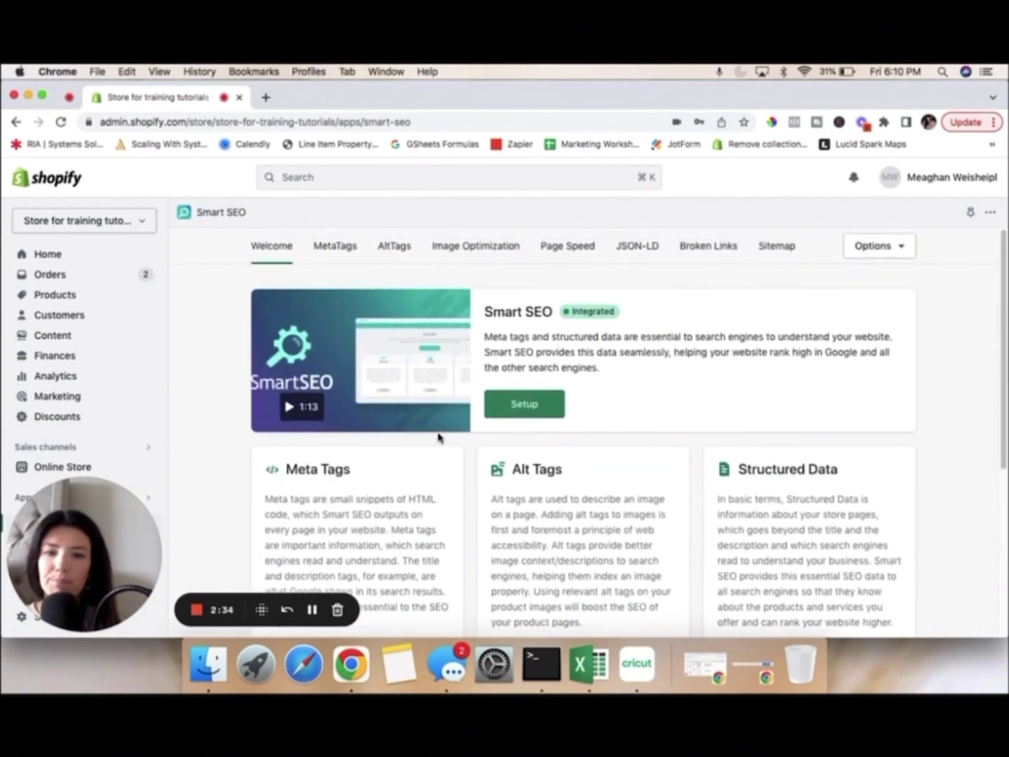
scroll(440, 438, down, 3)
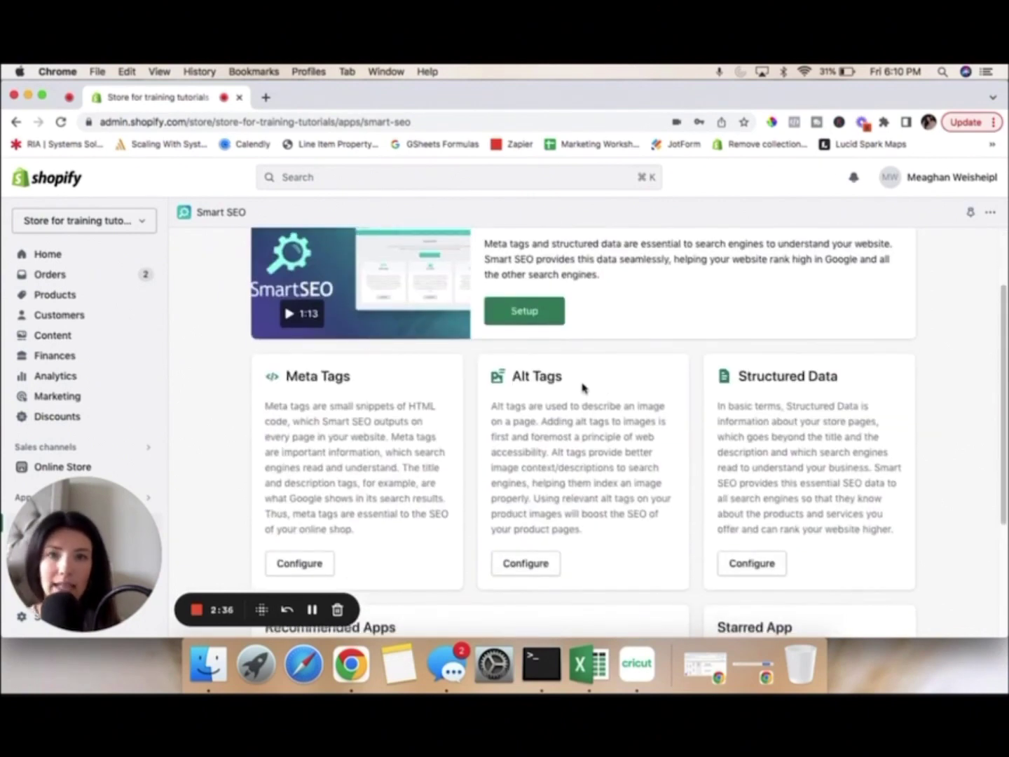
scroll(407, 436, down, 1)
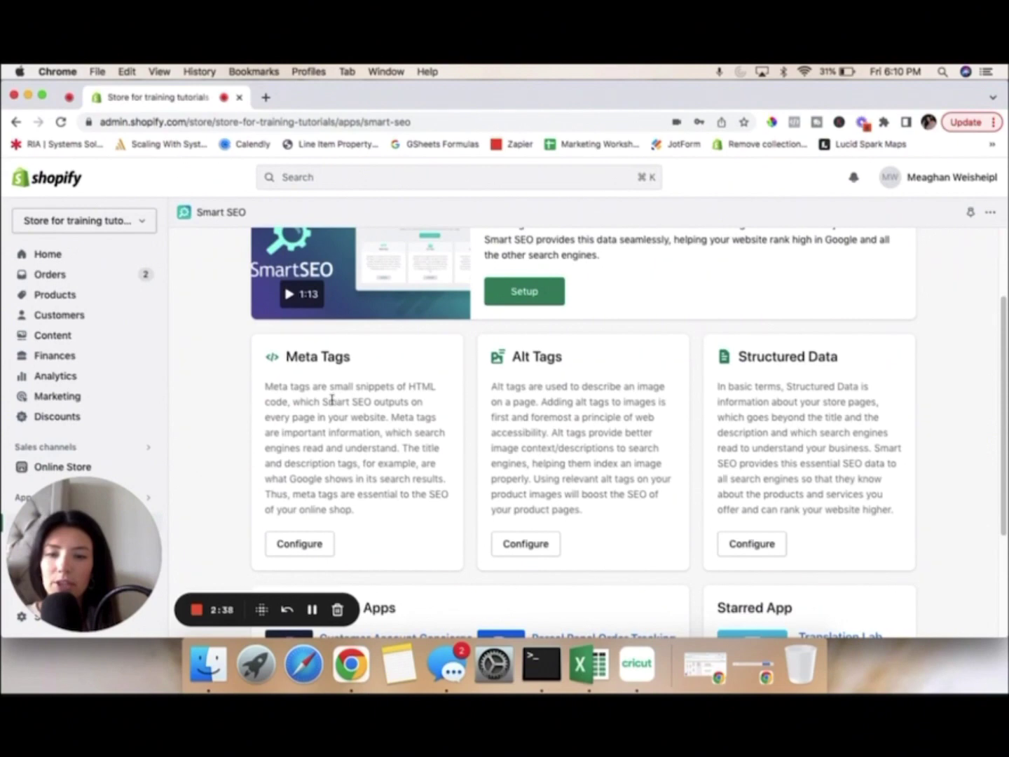
click(295, 547)
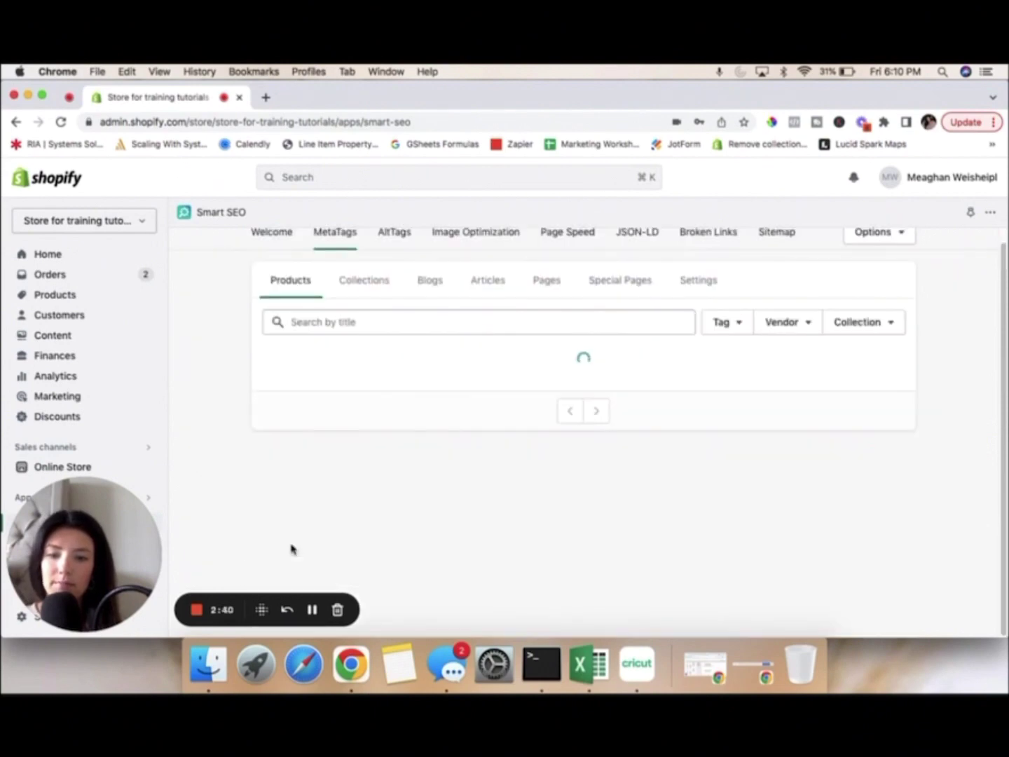
Open the meta tags of the product "Build Your Website For You" for editing and review its SEO score criteria
scroll(291, 548, down, 3)
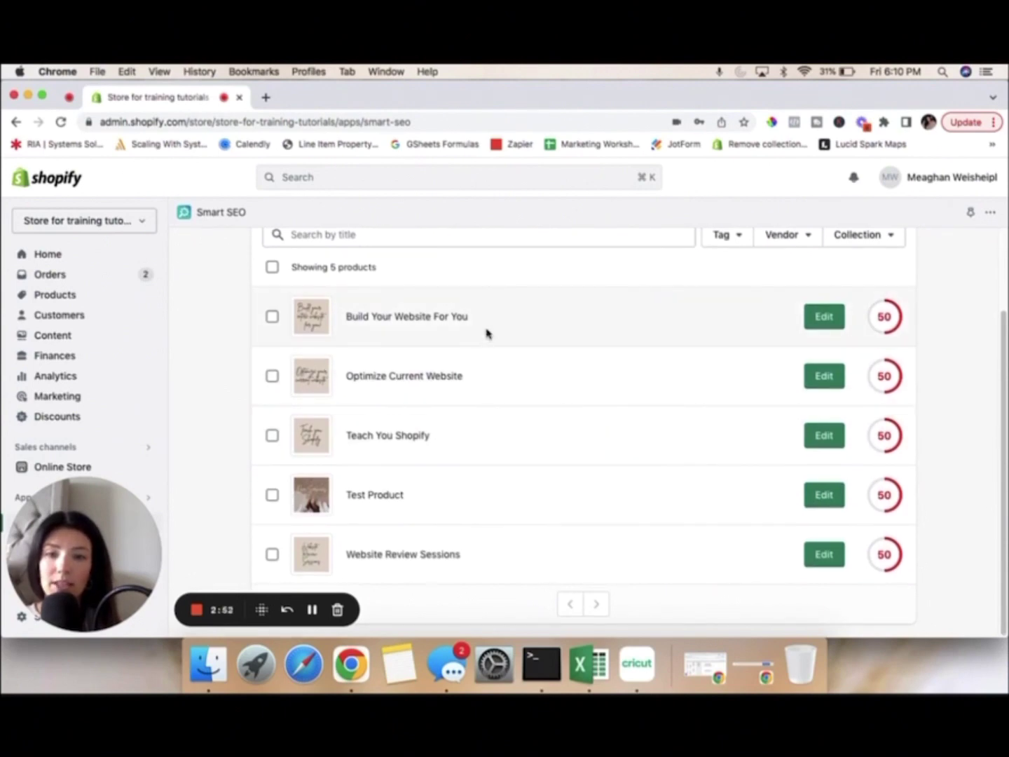
scroll(583, 371, up, 2)
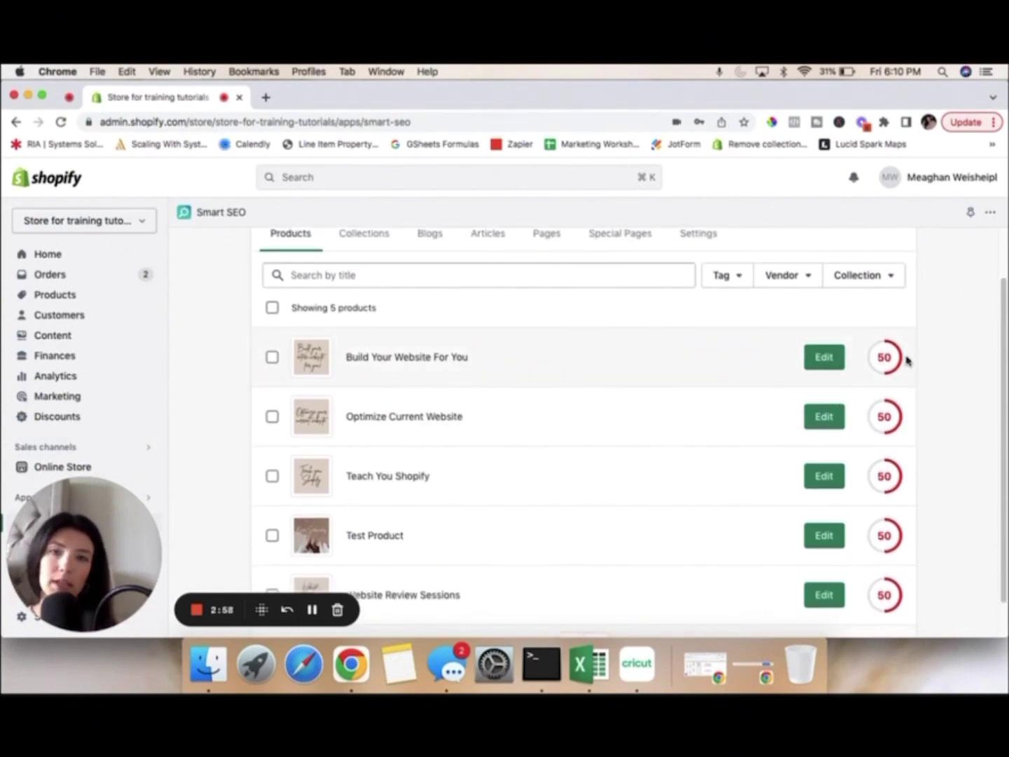
scroll(908, 360, down, 2)
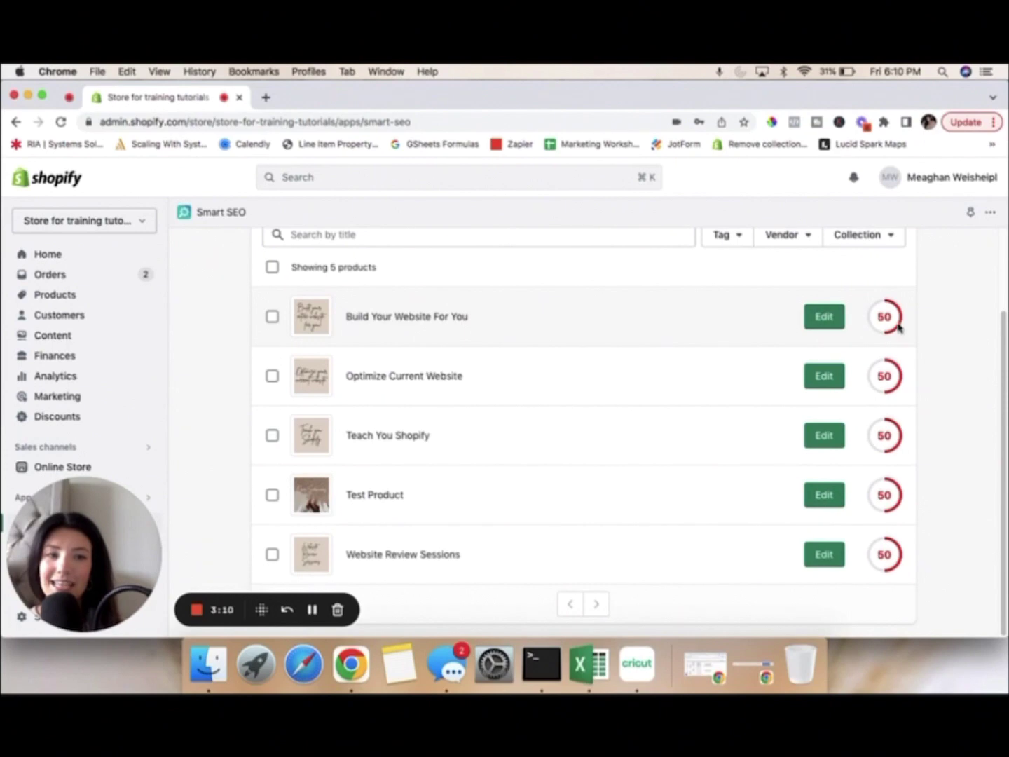
click(817, 318)
scroll(816, 315, down, 2)
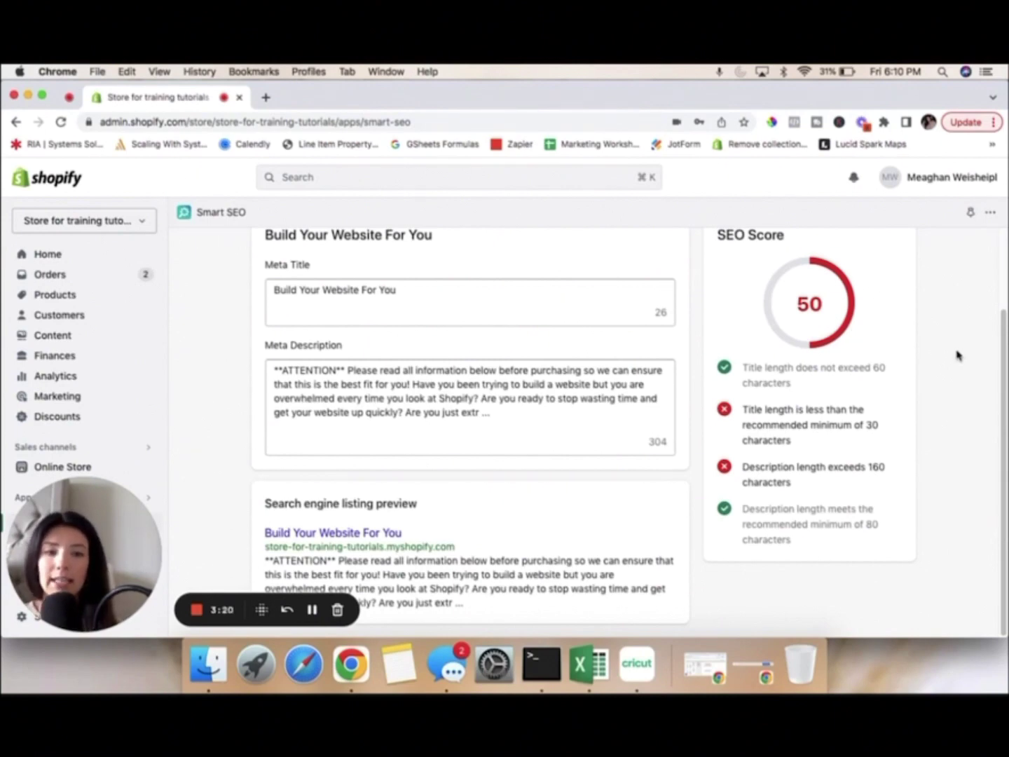
scroll(957, 356, up, 1)
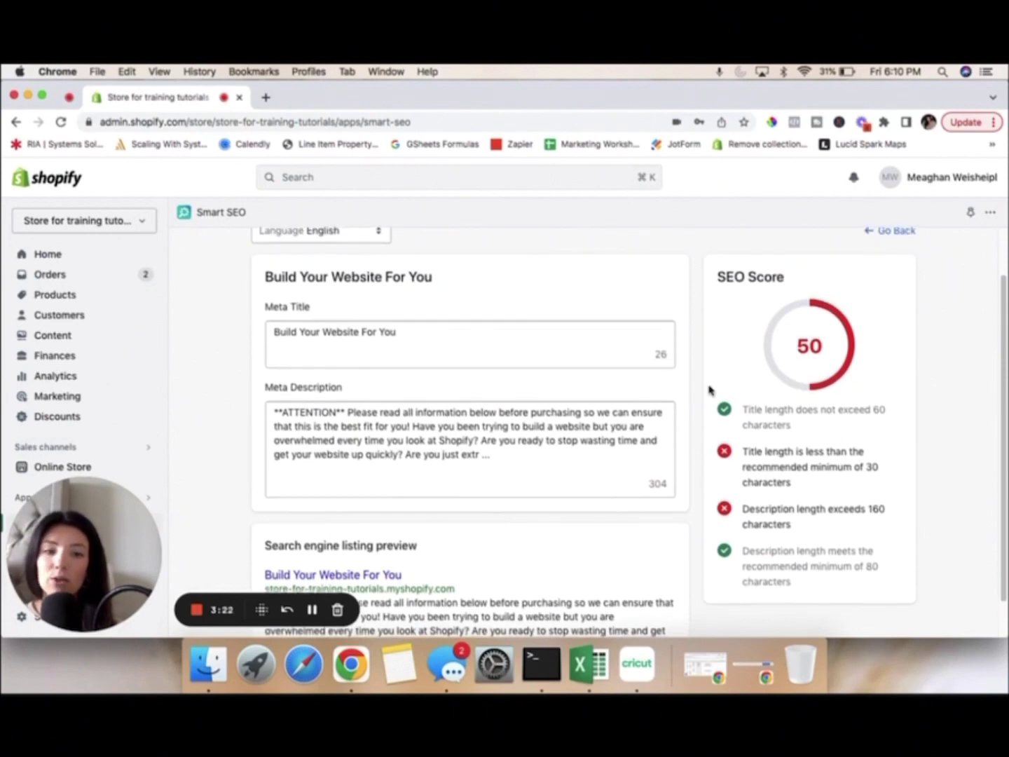
scroll(710, 387, down, 1)
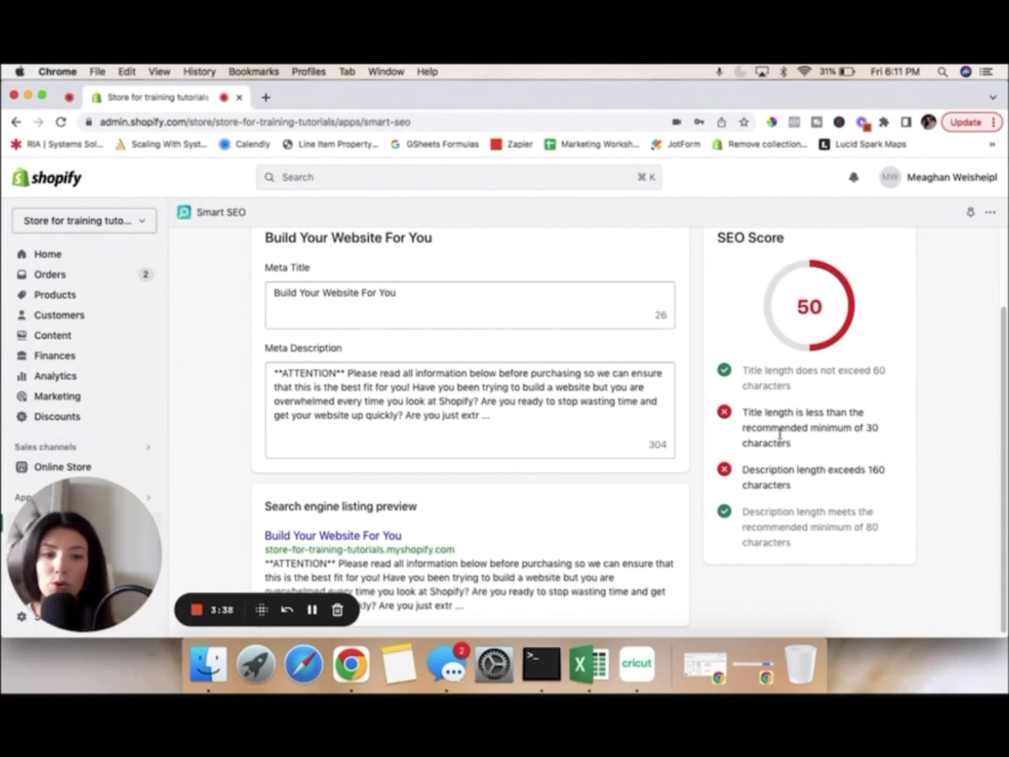
scroll(789, 482, down, 1)
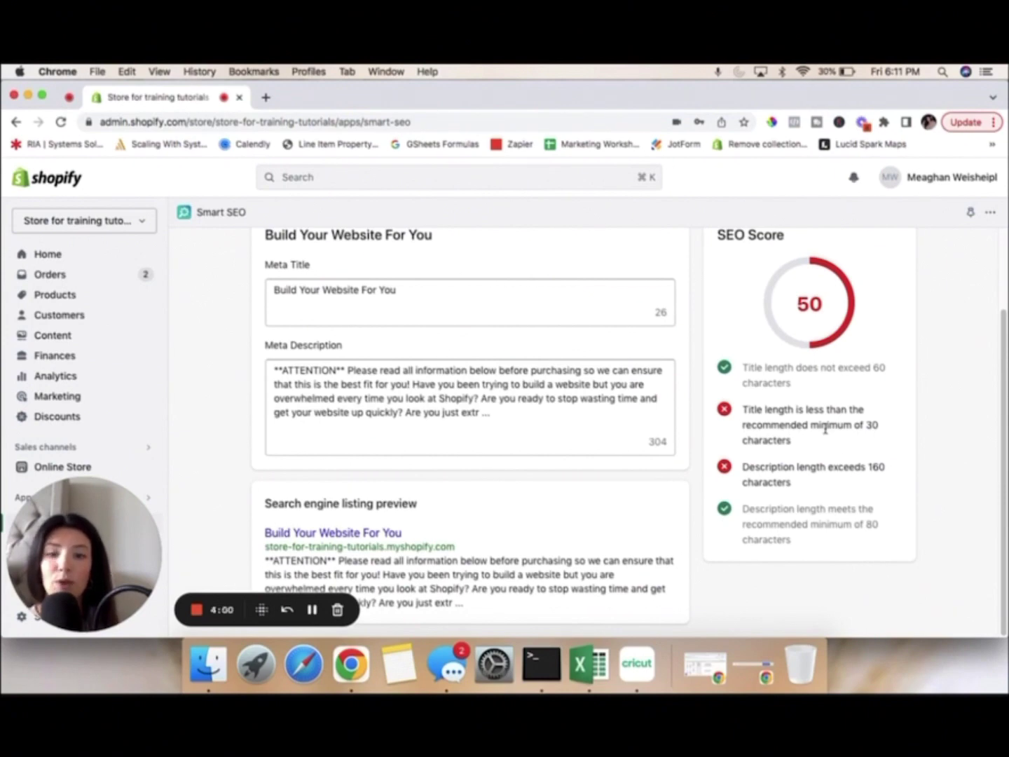
scroll(634, 466, up, 1)
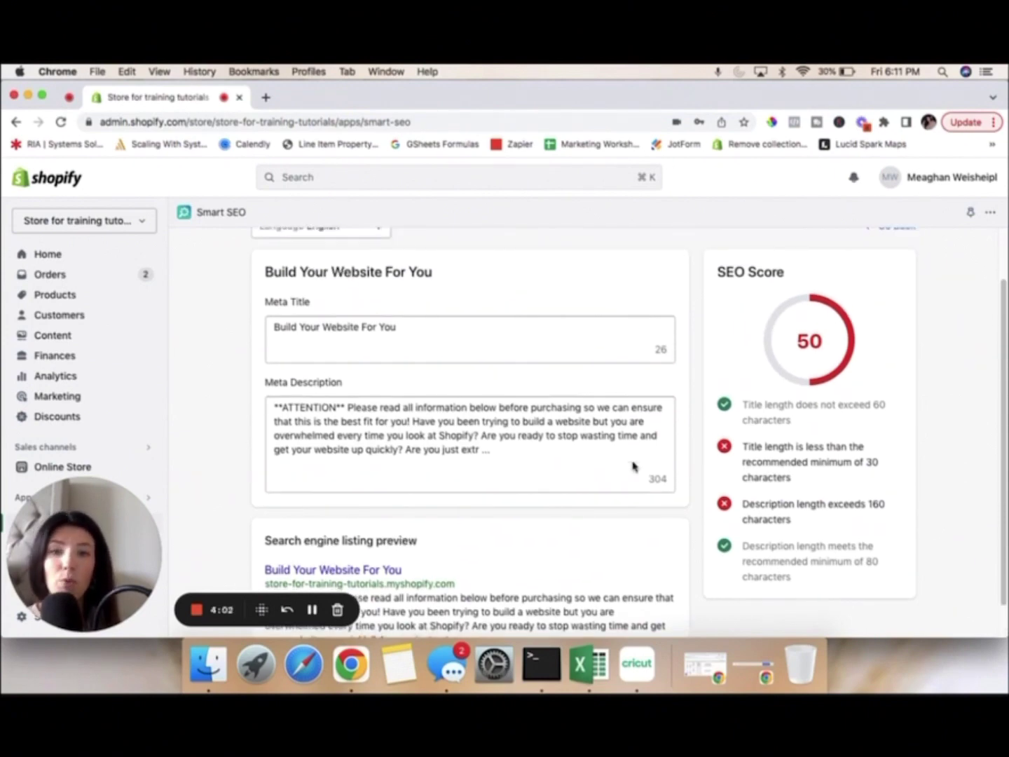
Review the product's meta title, meta description and search engine listing preview against the SEO score criteria
scroll(634, 467, up, 2)
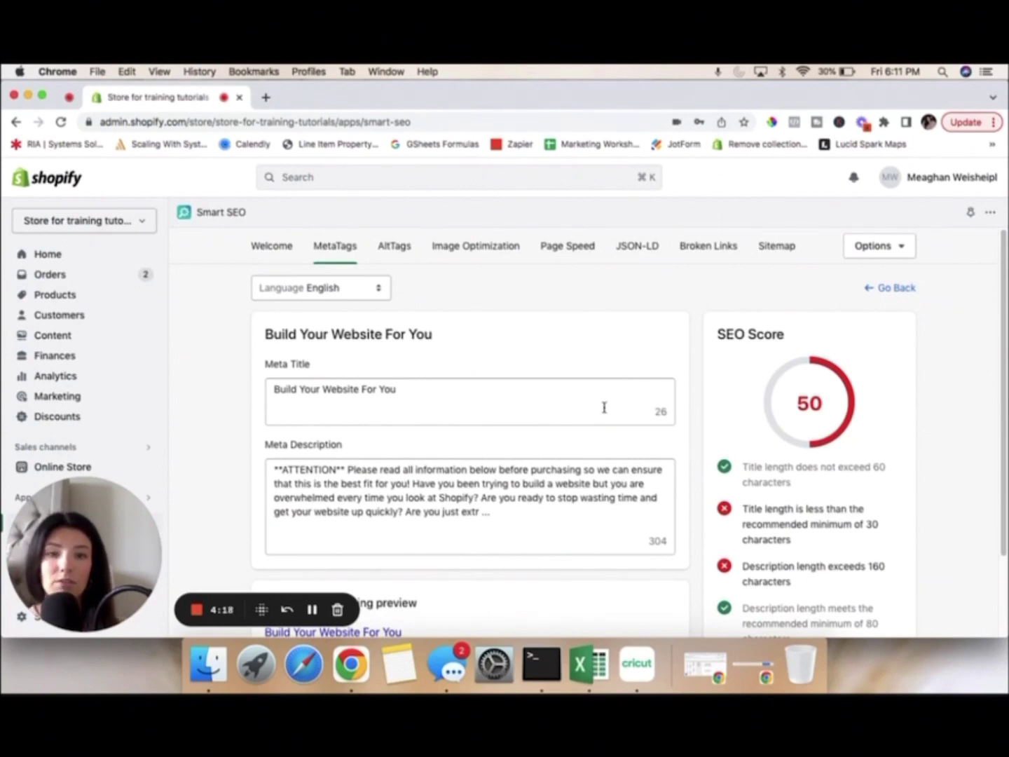
scroll(683, 414, down, 3)
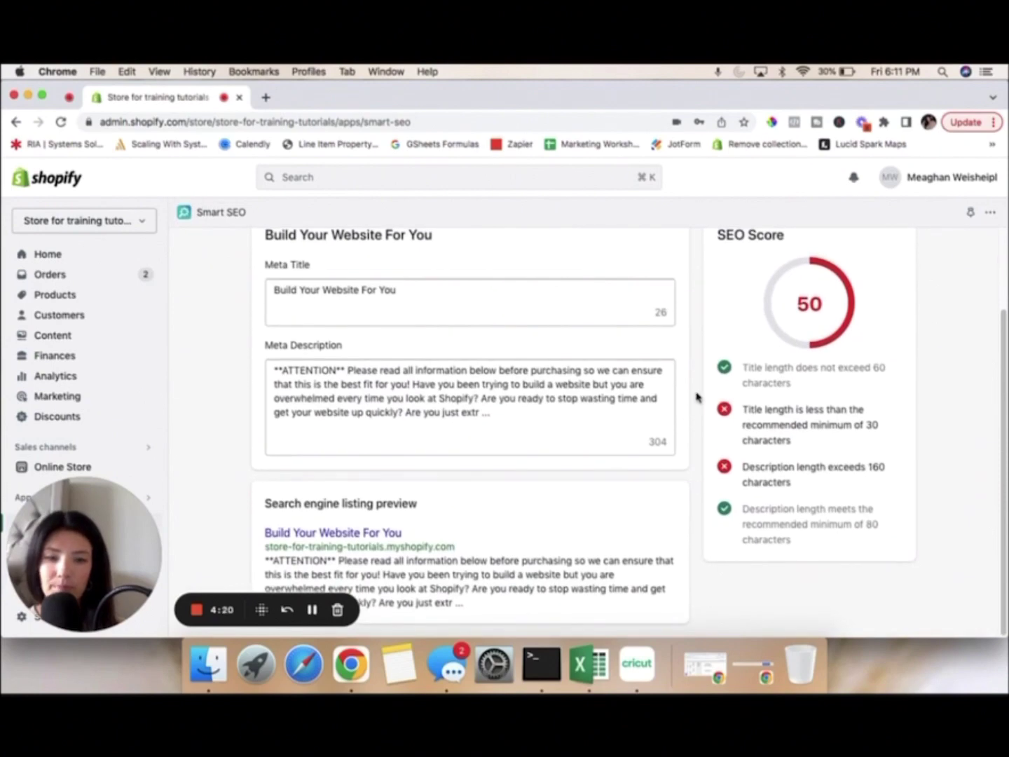
scroll(696, 397, up, 3)
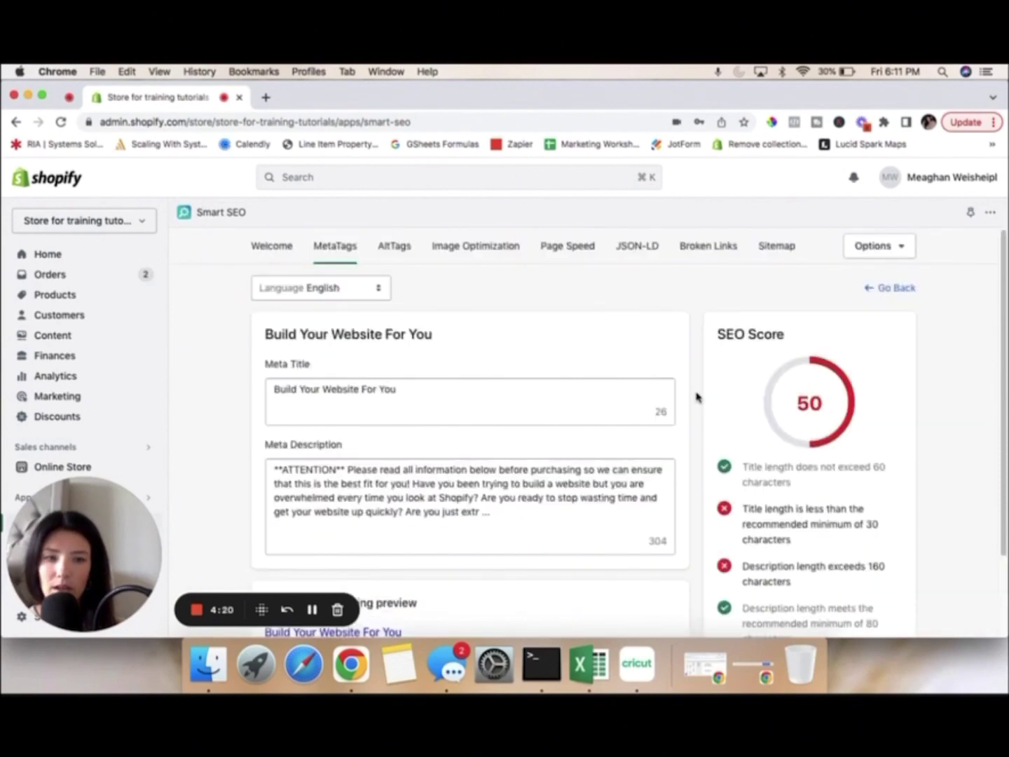
Open the alt tags overview and look through the list of product images
click(396, 255)
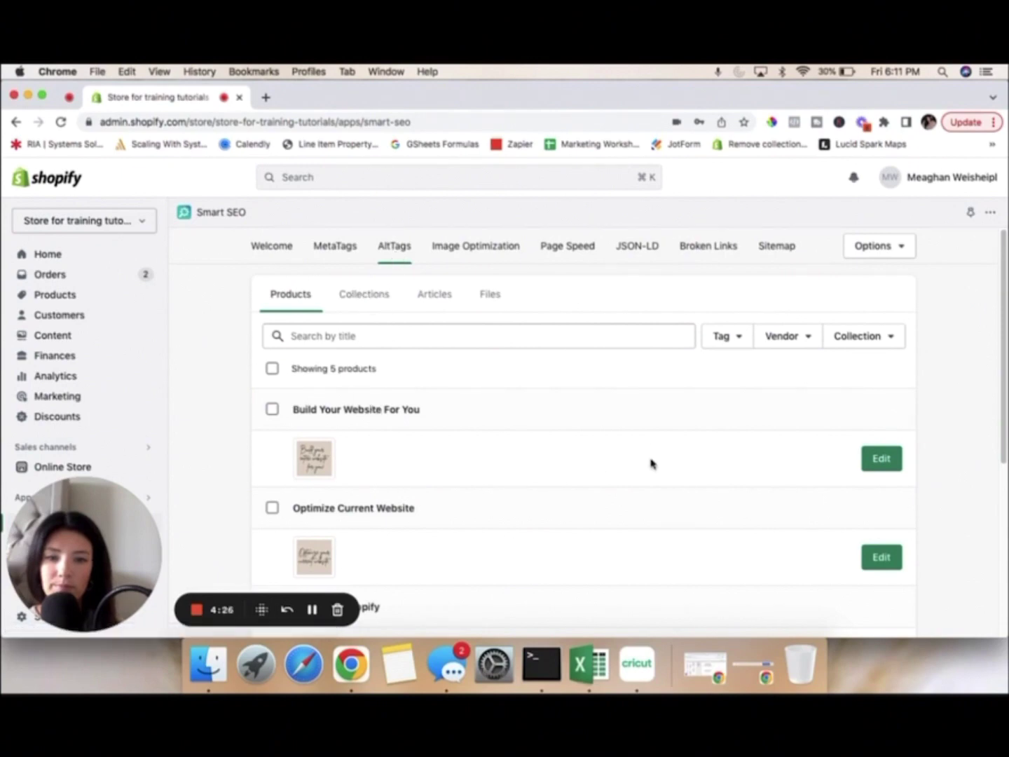
scroll(650, 463, down, 5)
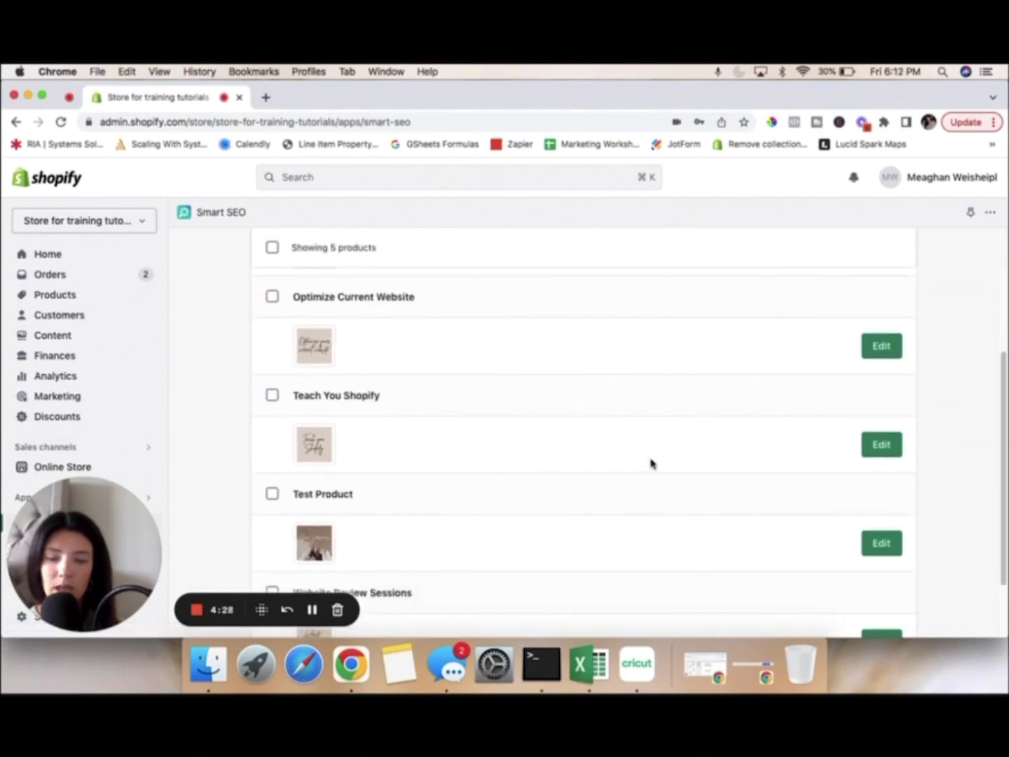
scroll(651, 464, down, 2)
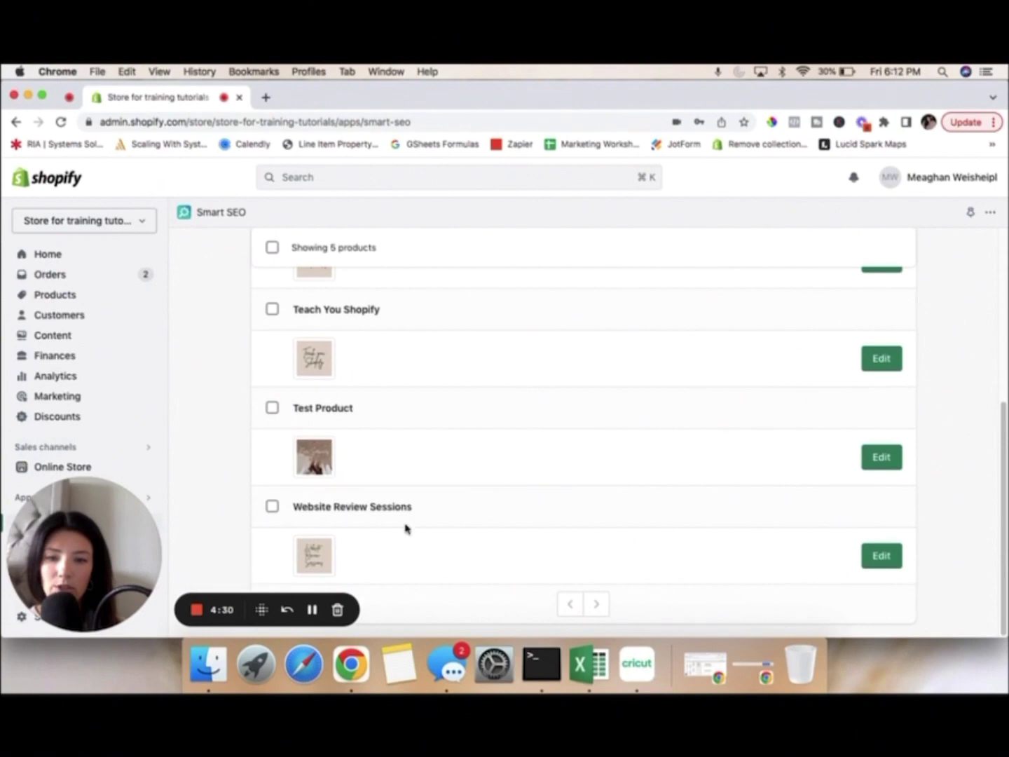
scroll(408, 419, up, 5)
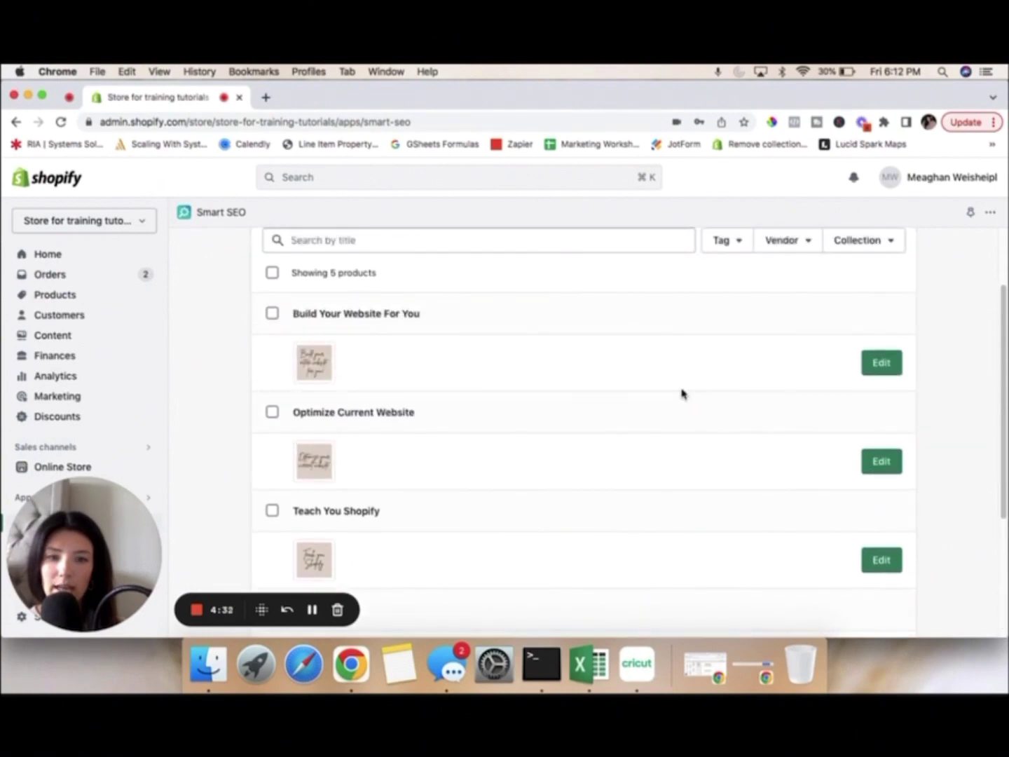
scroll(682, 393, up, 2)
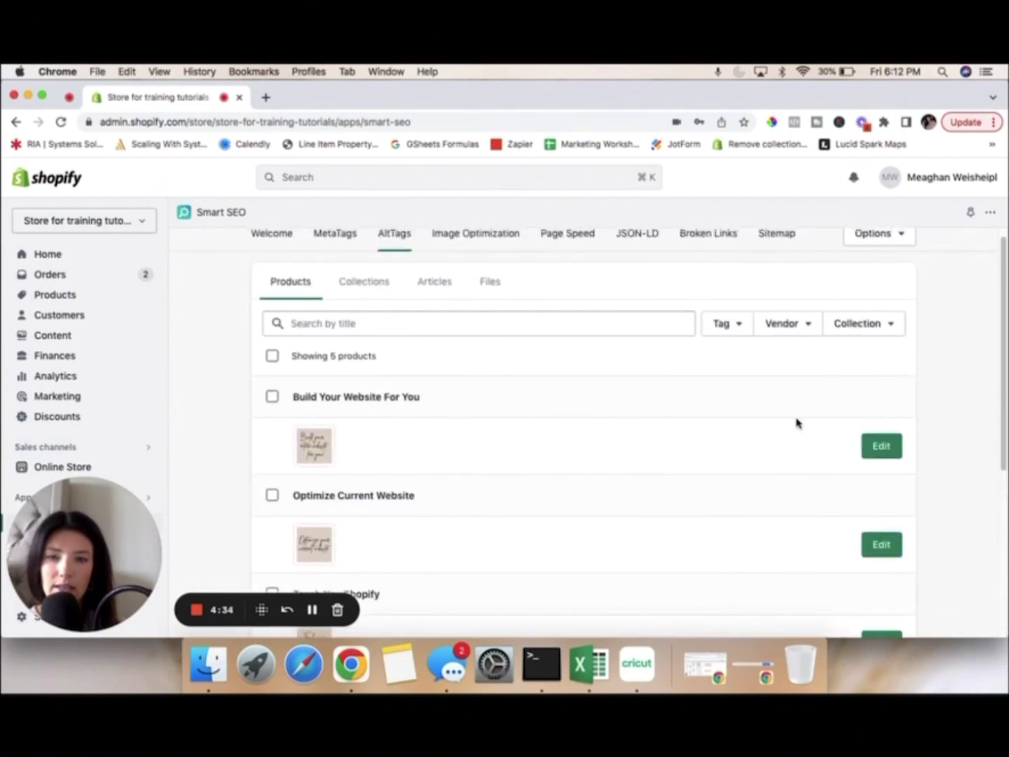
scroll(661, 379, up, 1)
Return to the Smart SEO welcome page and open the Alt Tags configuration for products
click(260, 245)
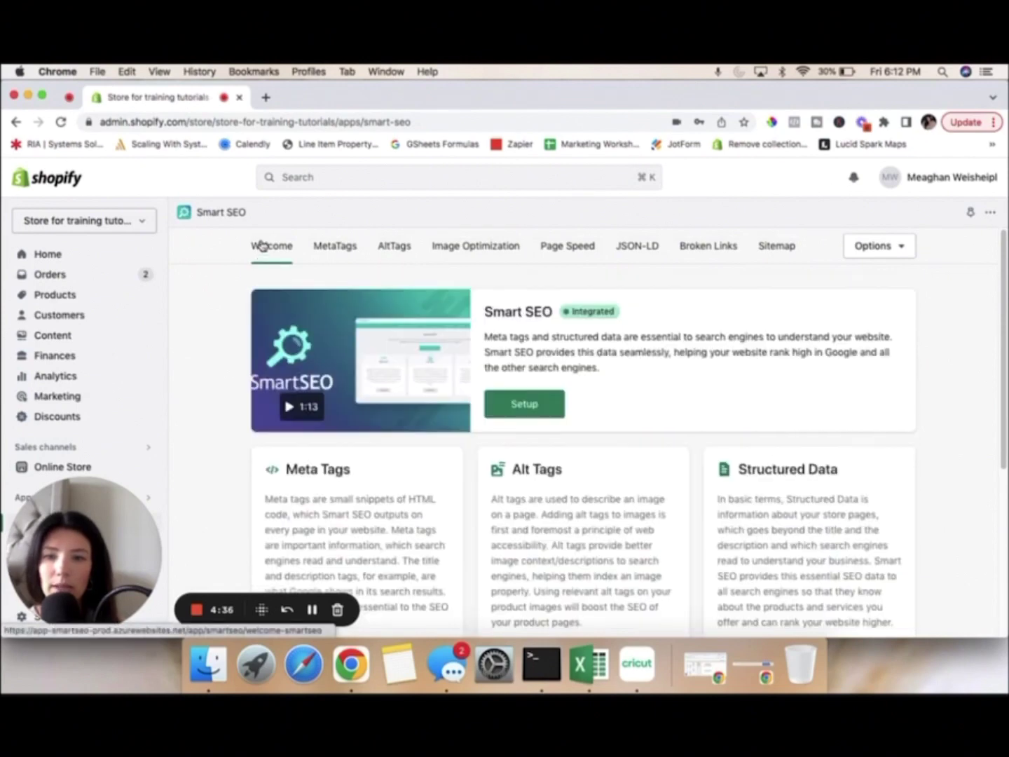
scroll(383, 463, down, 5)
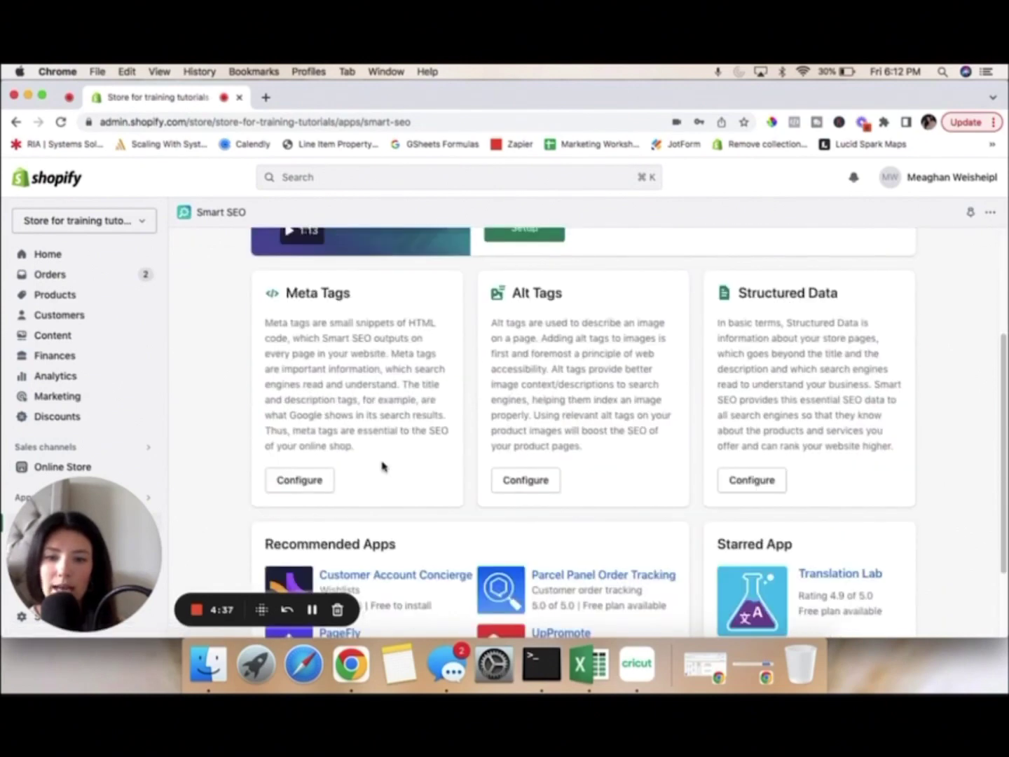
click(540, 487)
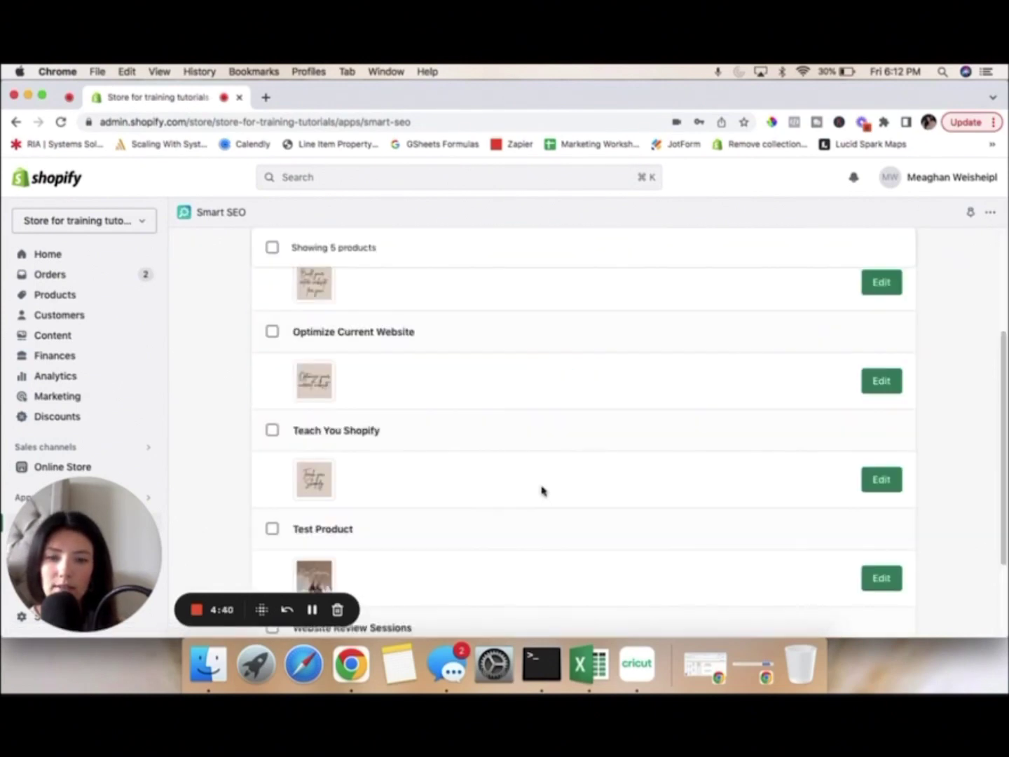
scroll(669, 460, up, 5)
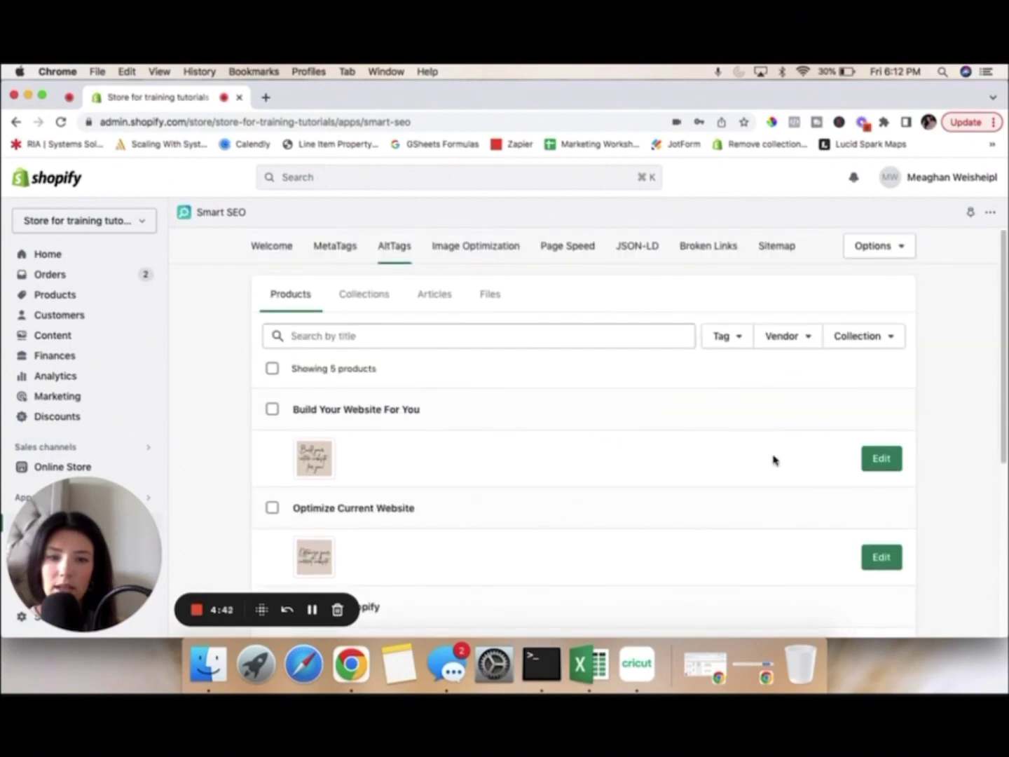
Set the alt text of the "Build Your Website For You" product image to "Build your website for you package" and save it
click(883, 458)
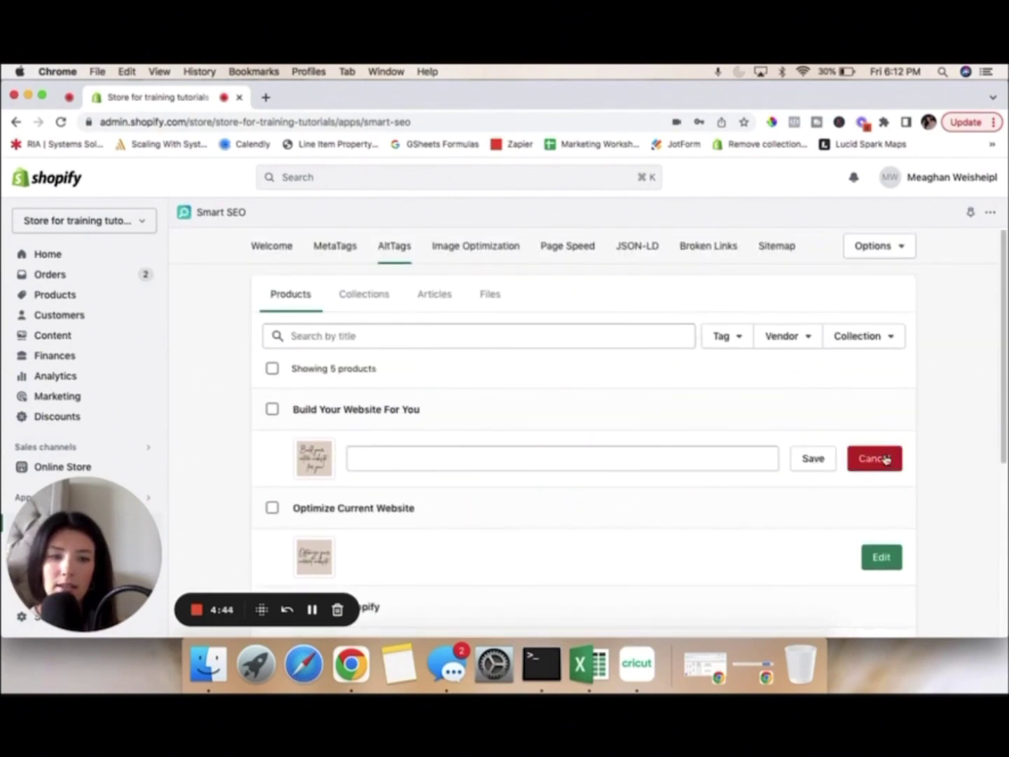
click(716, 460)
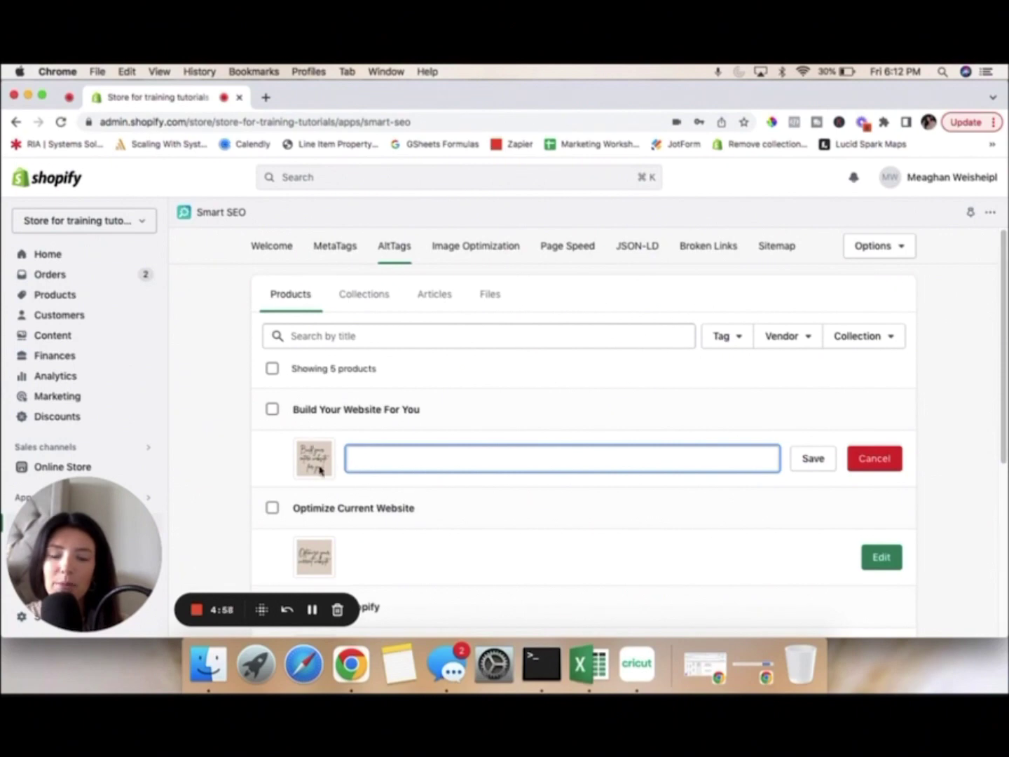
text(Build your website for yu)
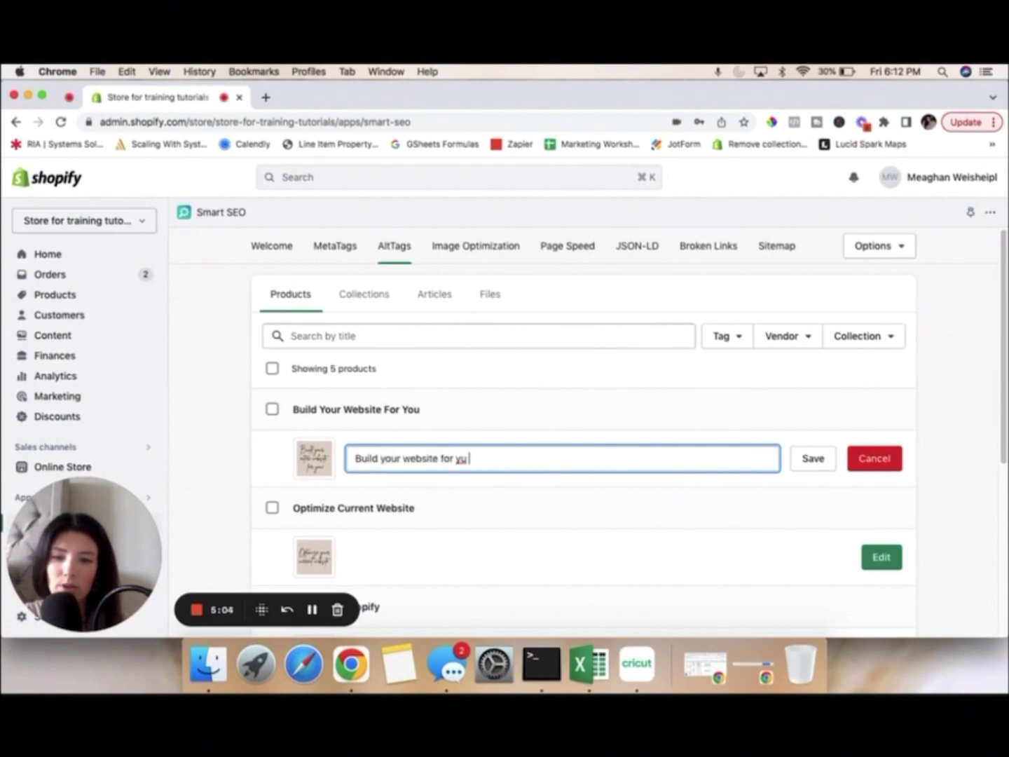
key(BackSpace)
key(BackSpace)
text(ou package)
click(813, 460)
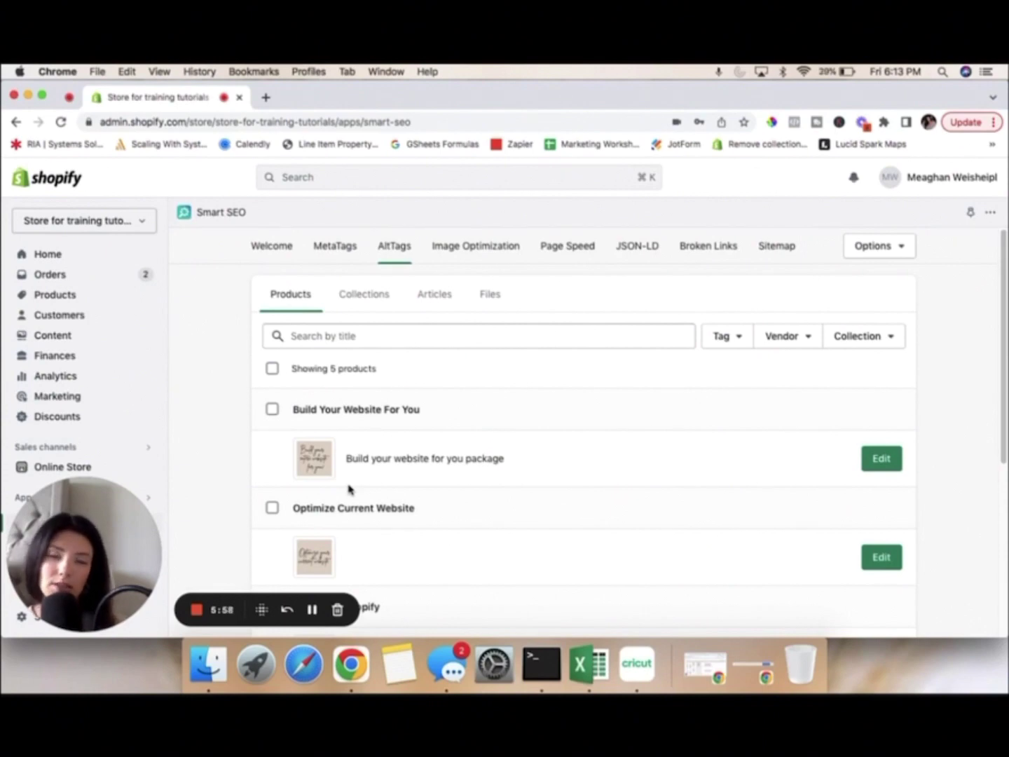
scroll(476, 486, down, 3)
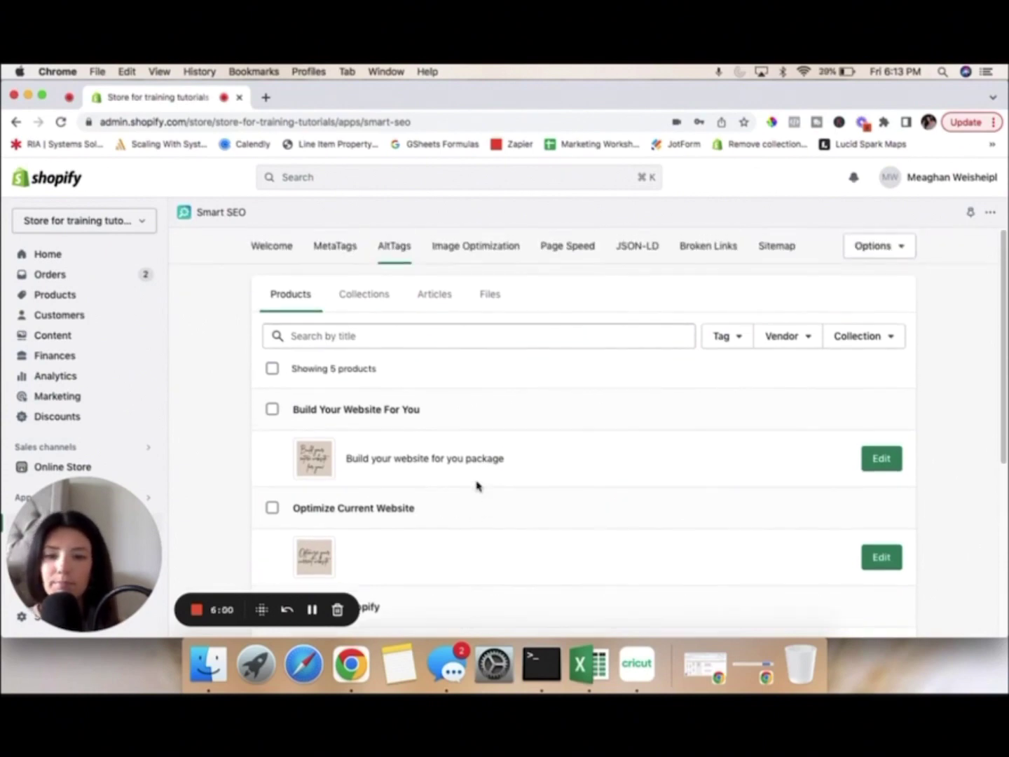
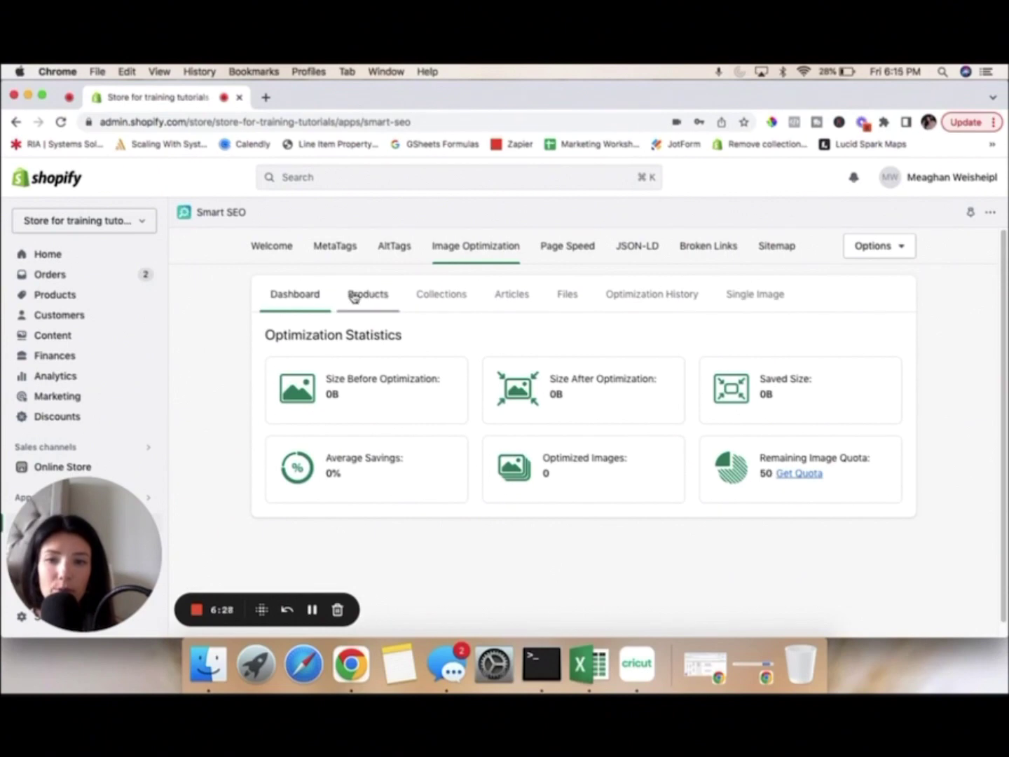
Open the products in Image Optimization and optimize the image of "Build Your Website For You"
click(354, 295)
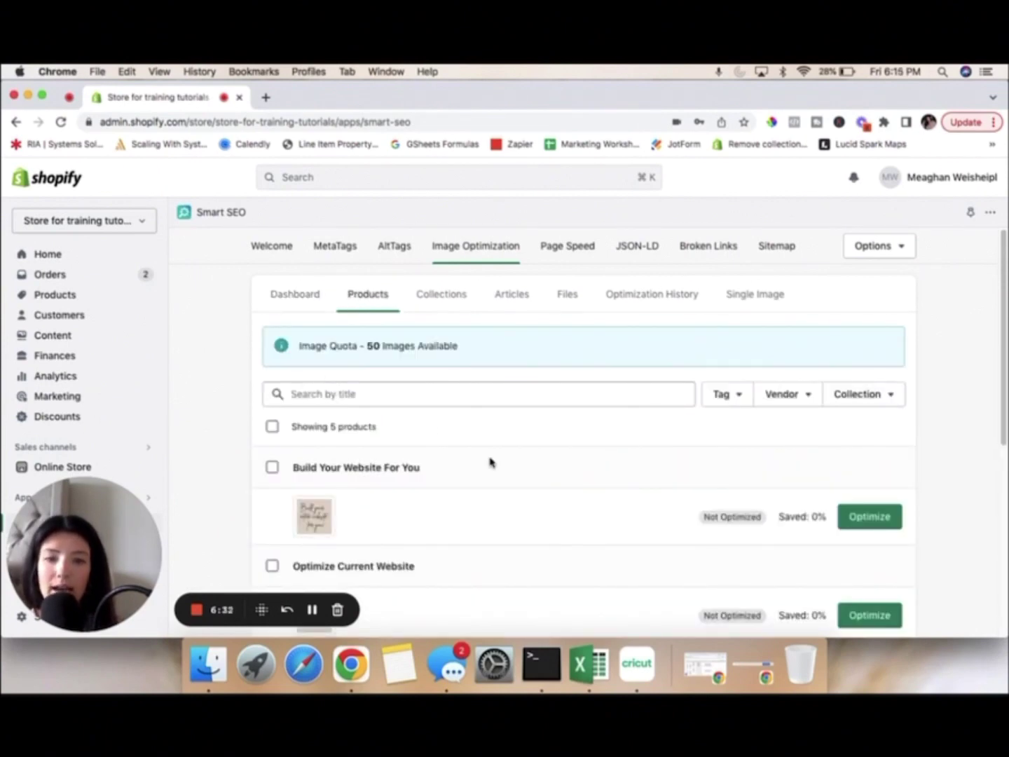
scroll(491, 461, down, 1)
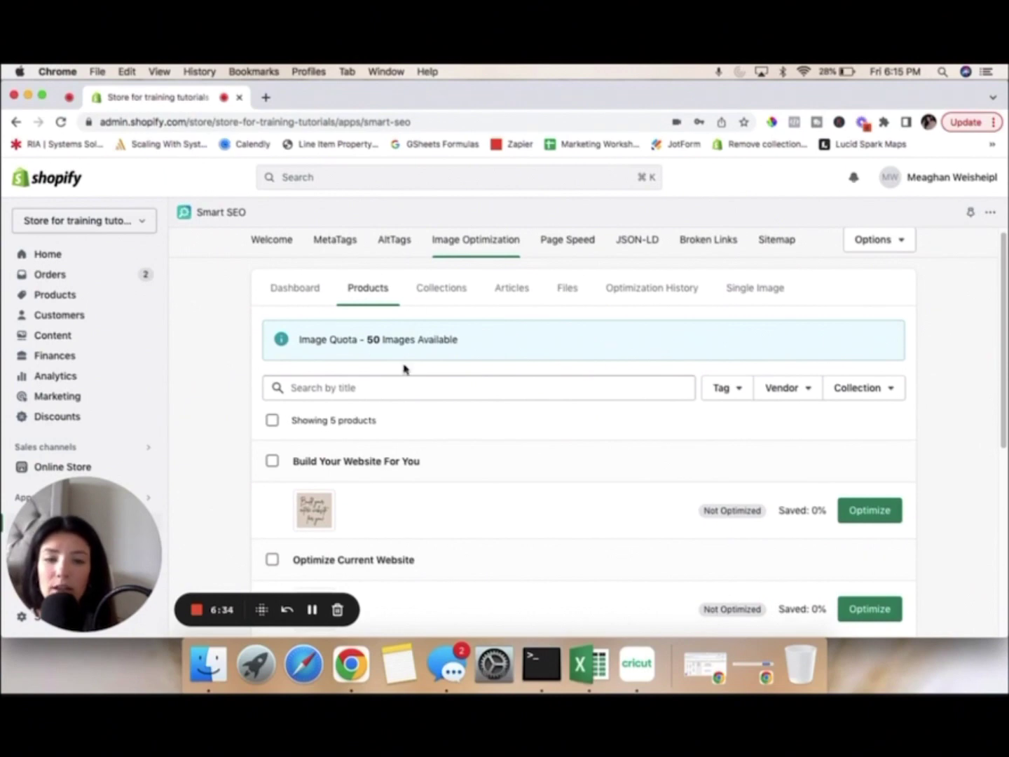
scroll(522, 482, down, 5)
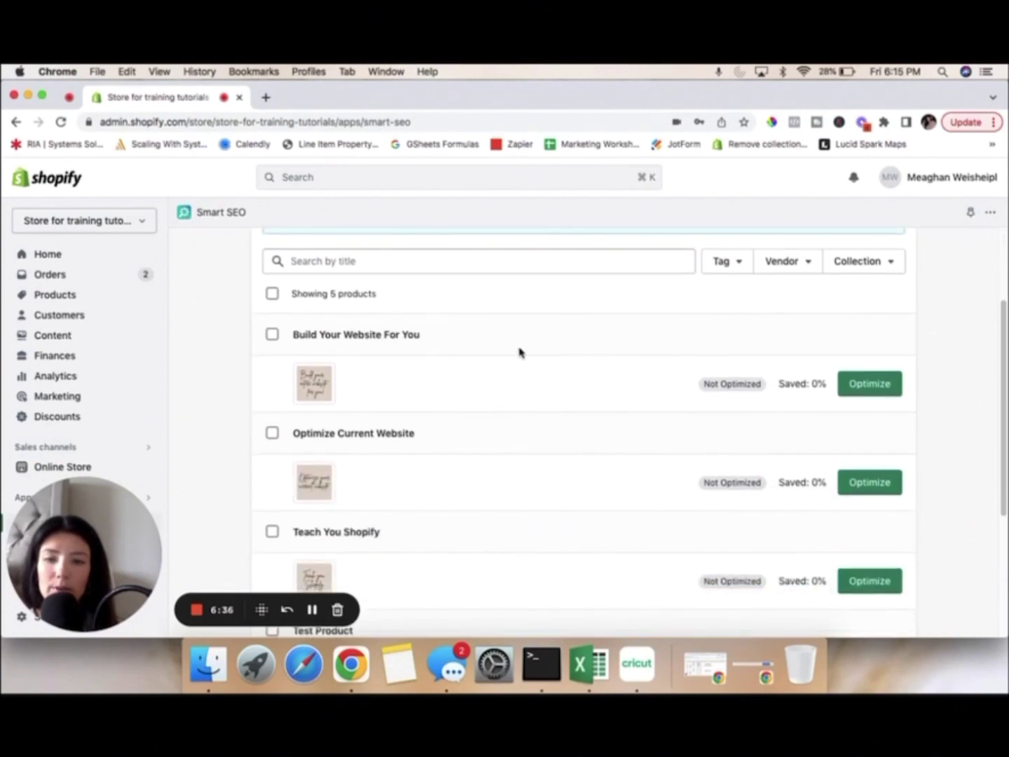
scroll(501, 504, up, 2)
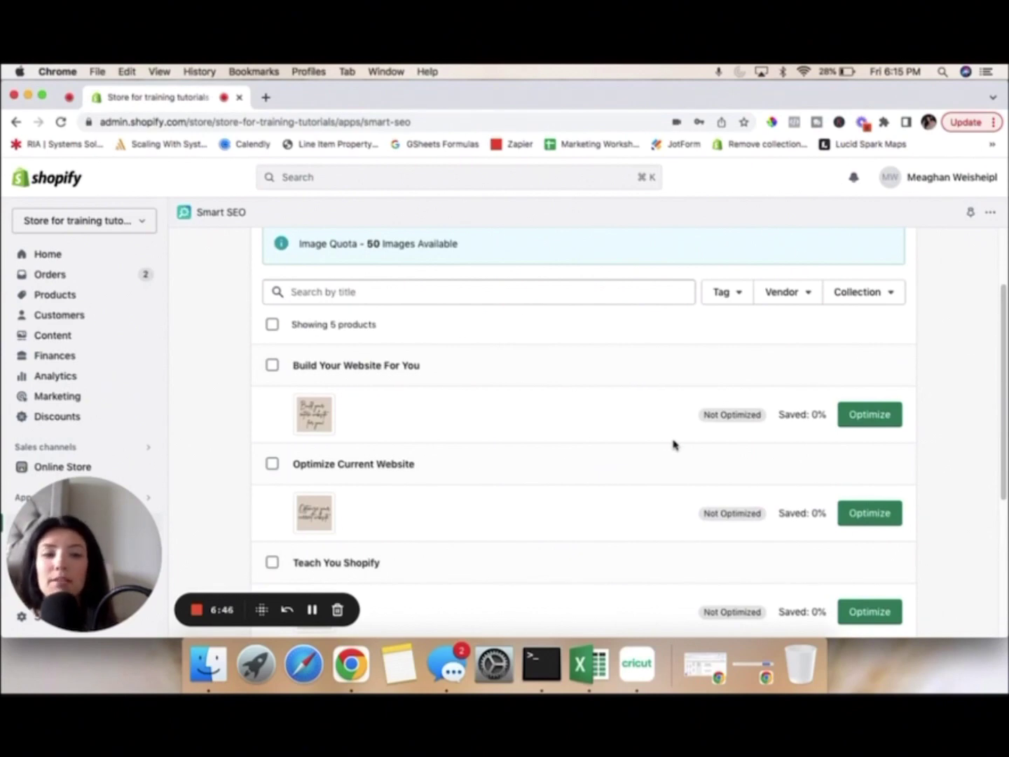
click(866, 420)
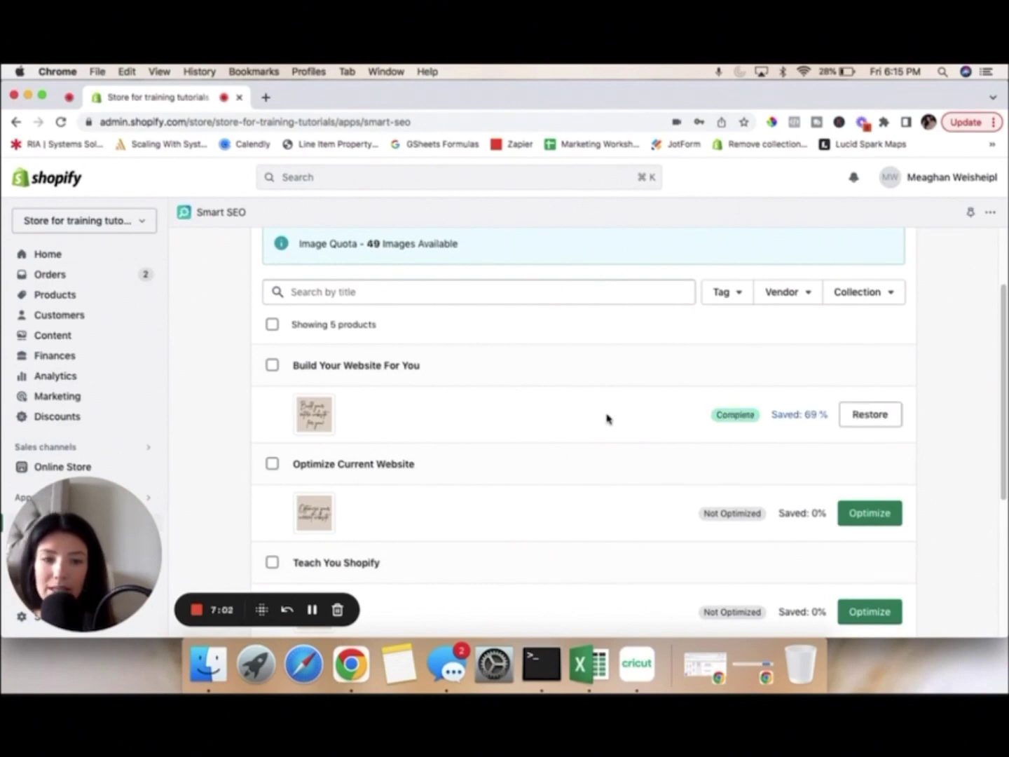
Look over the optimization status of the product images
scroll(607, 419, down, 1)
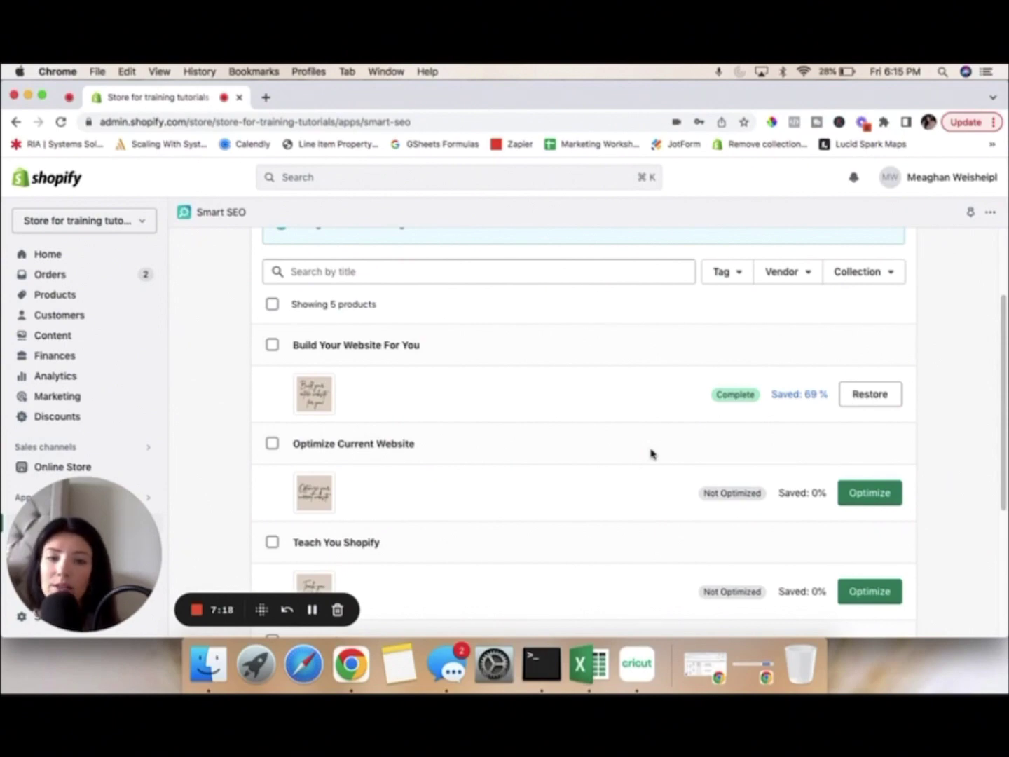
scroll(670, 439, down, 3)
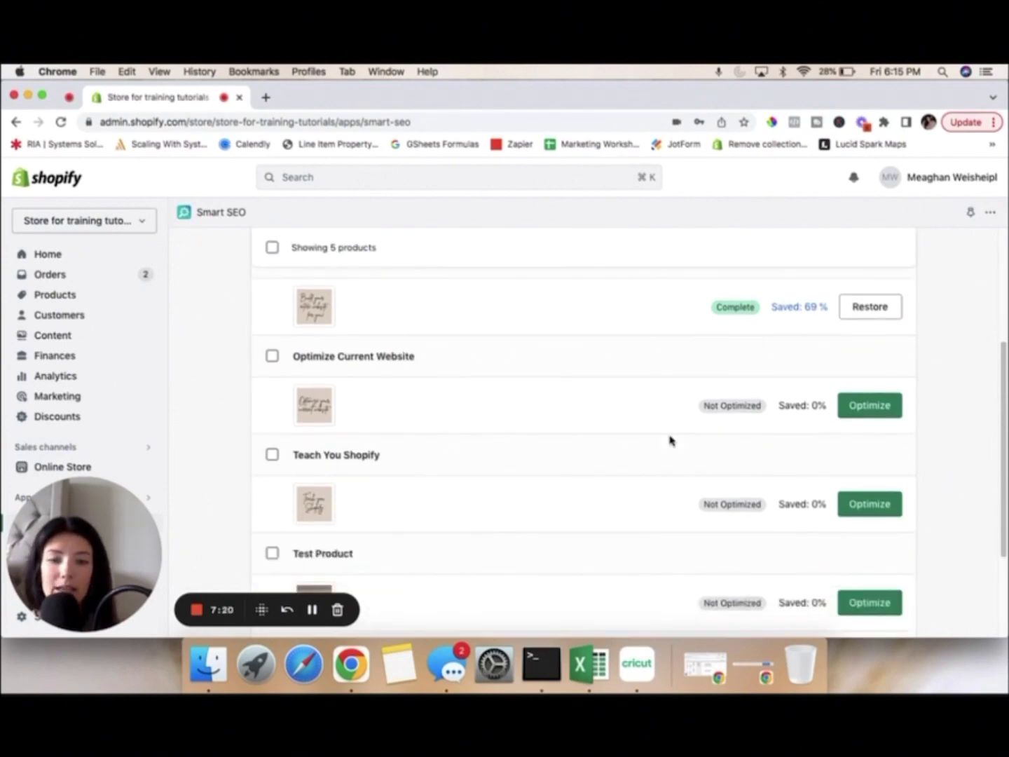
scroll(649, 529, up, 5)
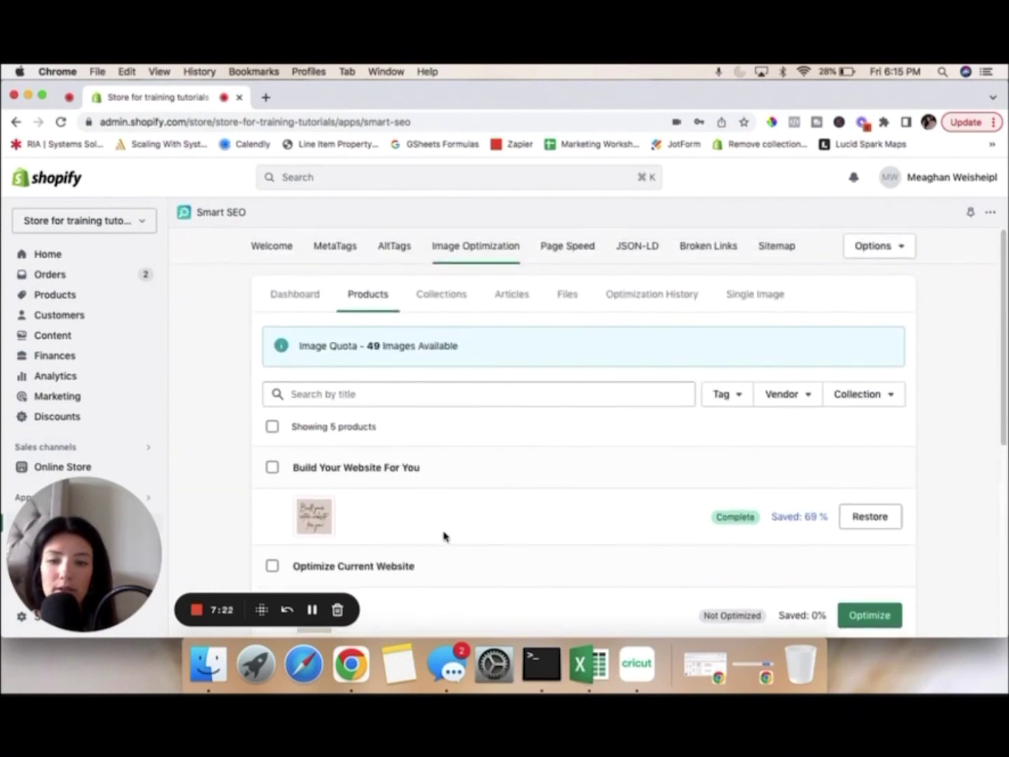
click(313, 610)
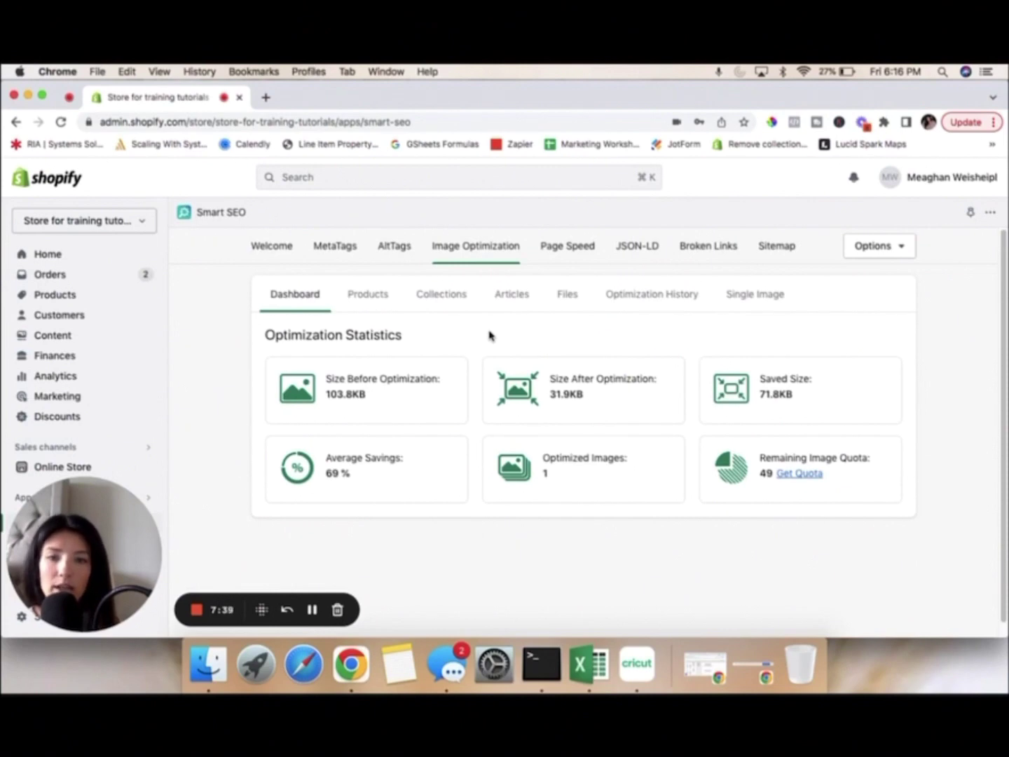
Enable the Instant Page feature in the Page Speed settings
click(561, 252)
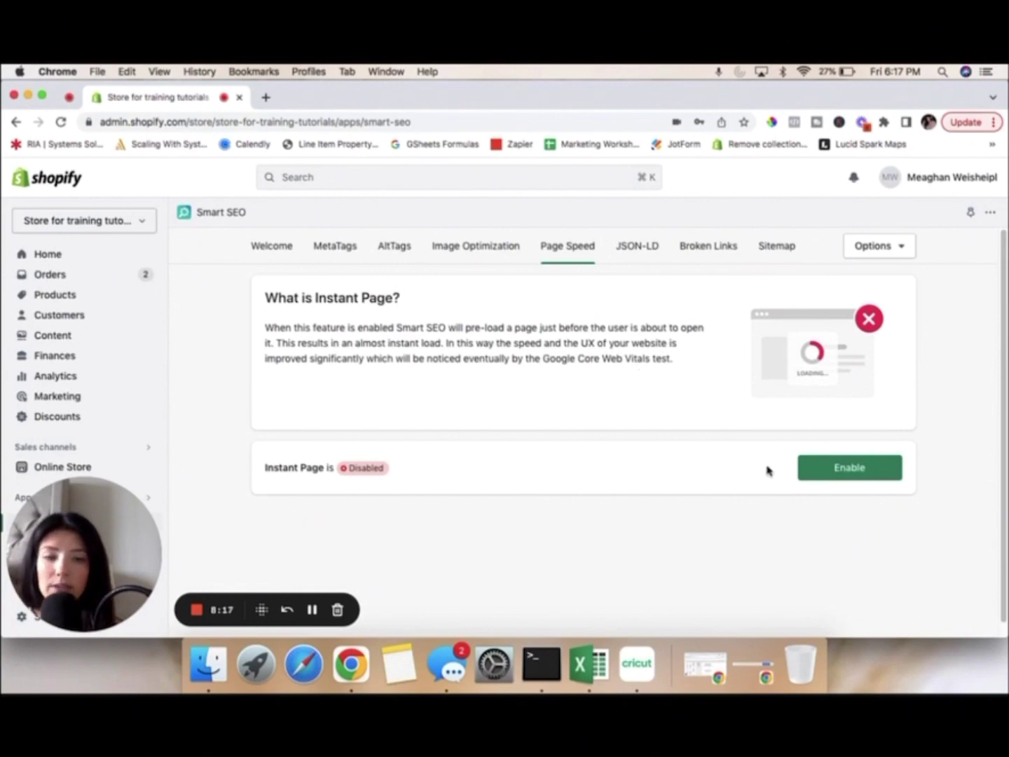
click(815, 470)
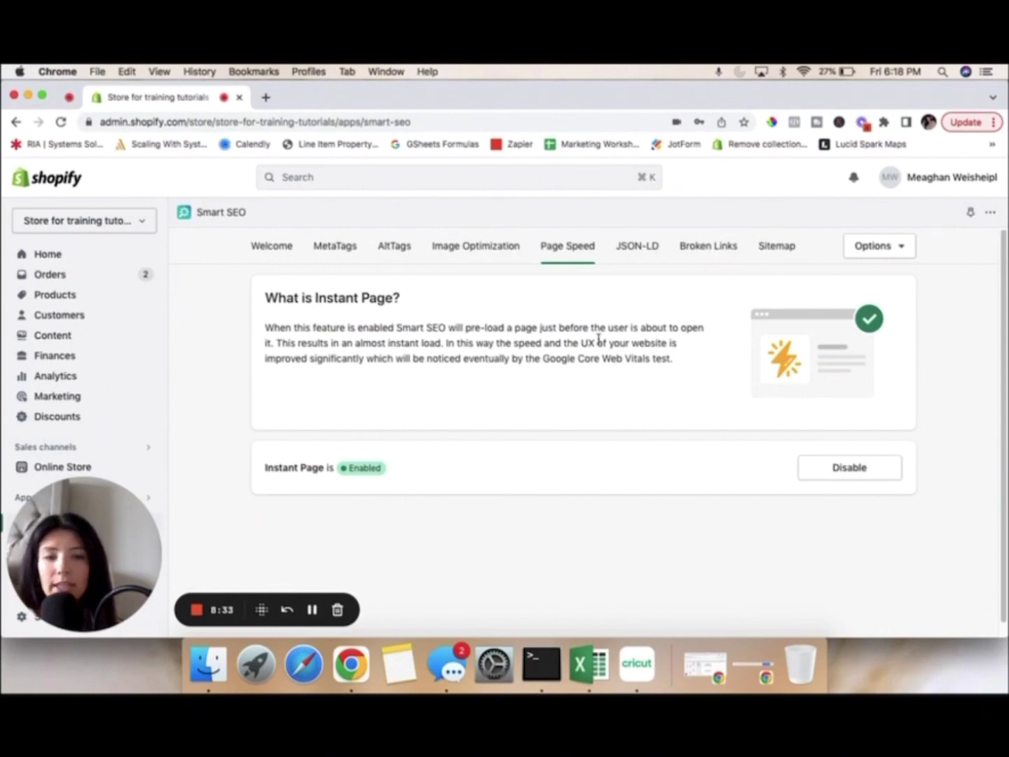
Open the Broken Links overview and examine the on-site crawl and 404 User Hit monitoring
click(704, 252)
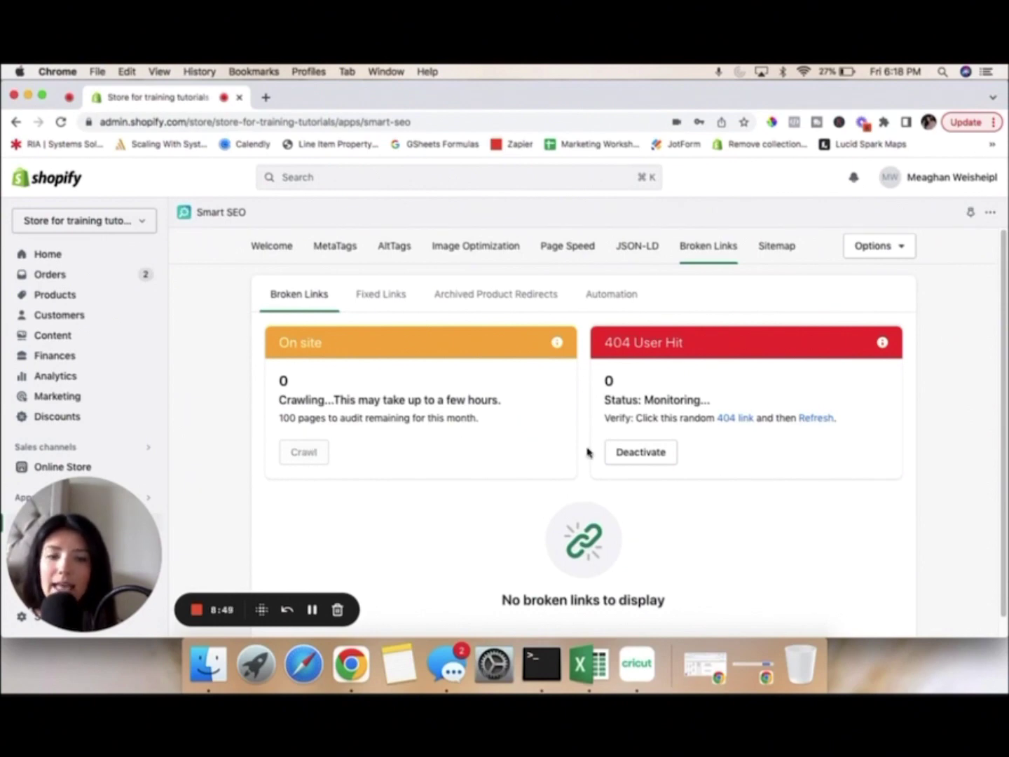
scroll(523, 450, down, 1)
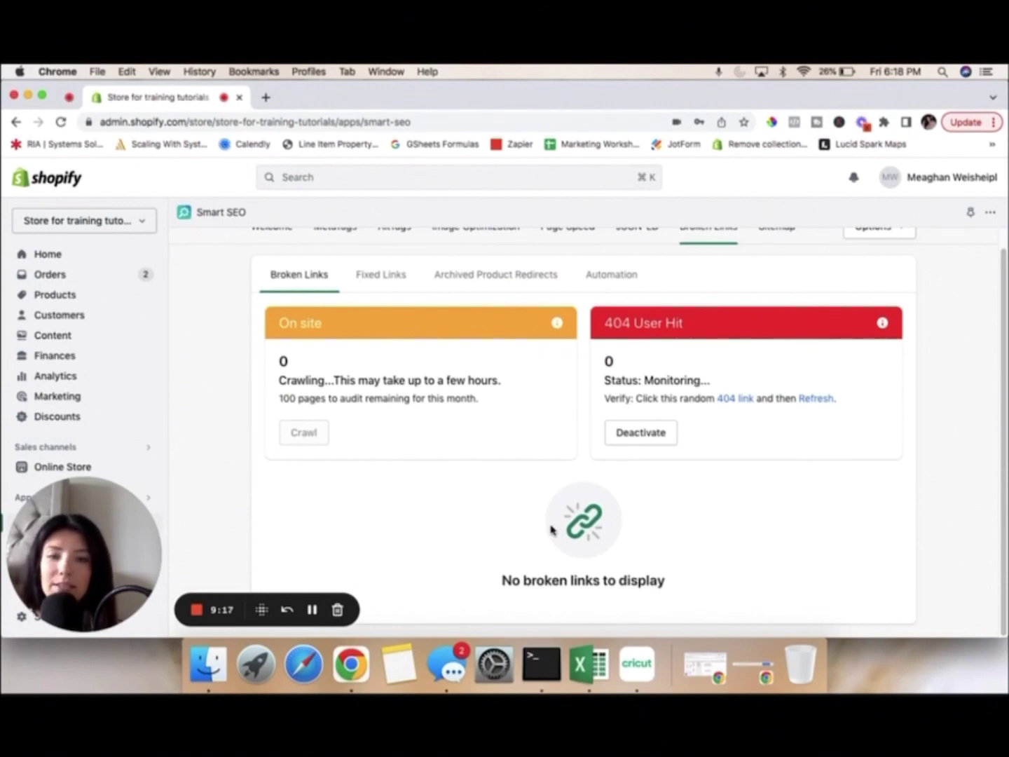
scroll(501, 515, up, 1)
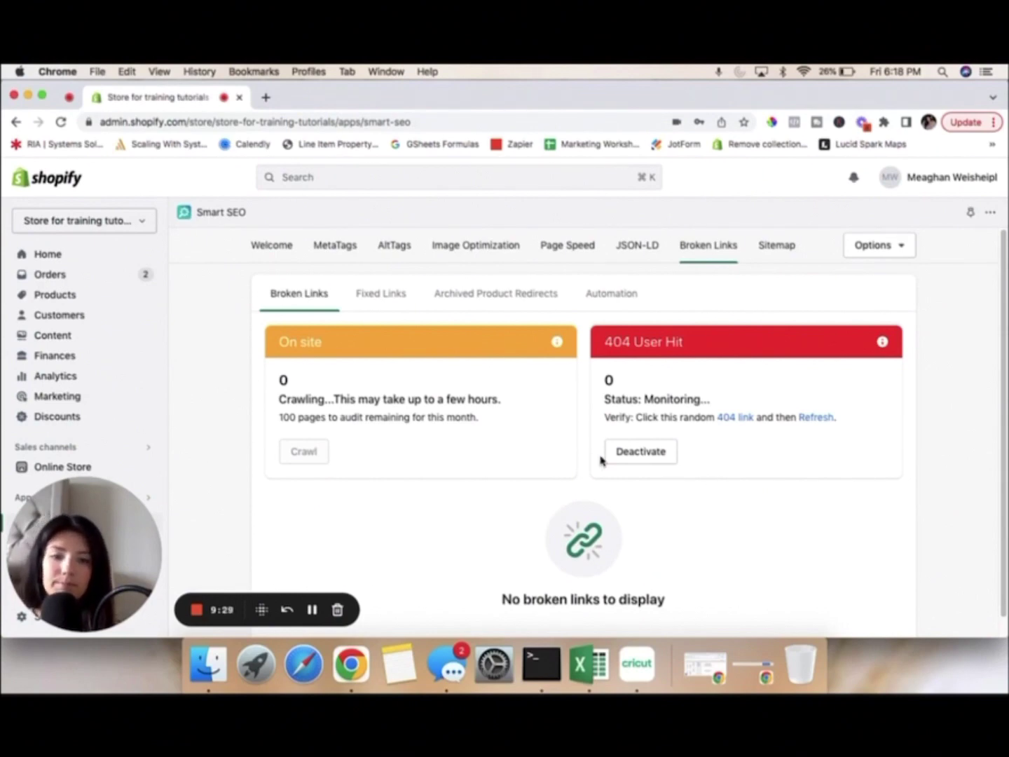
Check the Sitemap page and return to the welcome page to look over its configuration sections and recommended apps
click(776, 252)
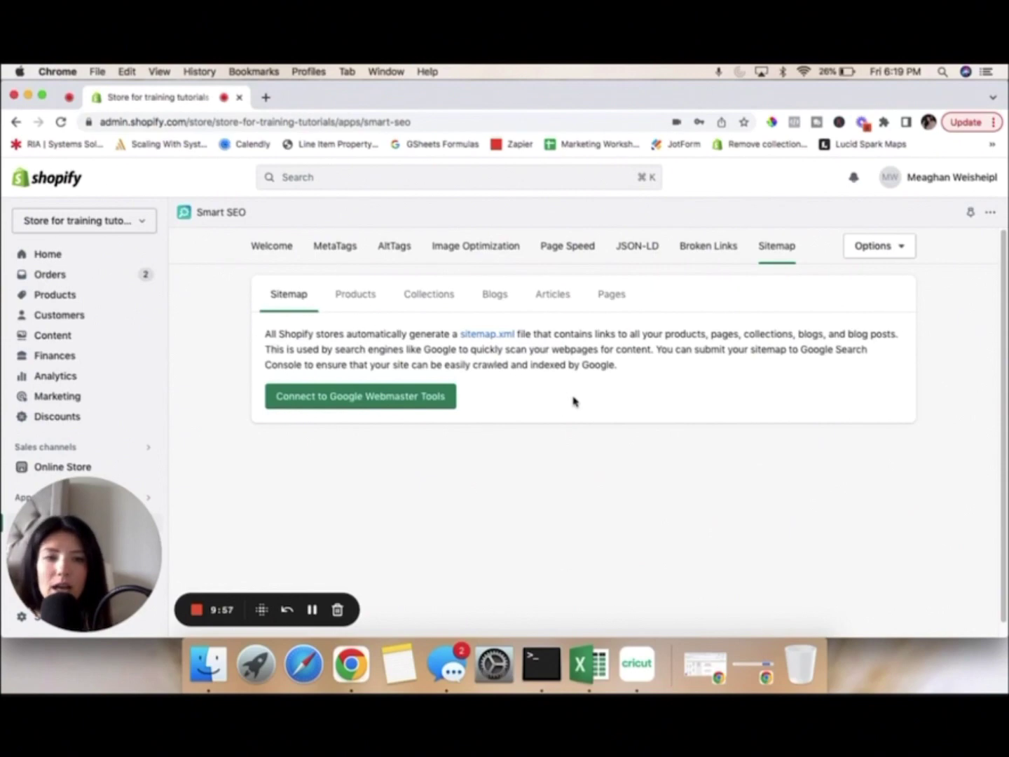
click(274, 255)
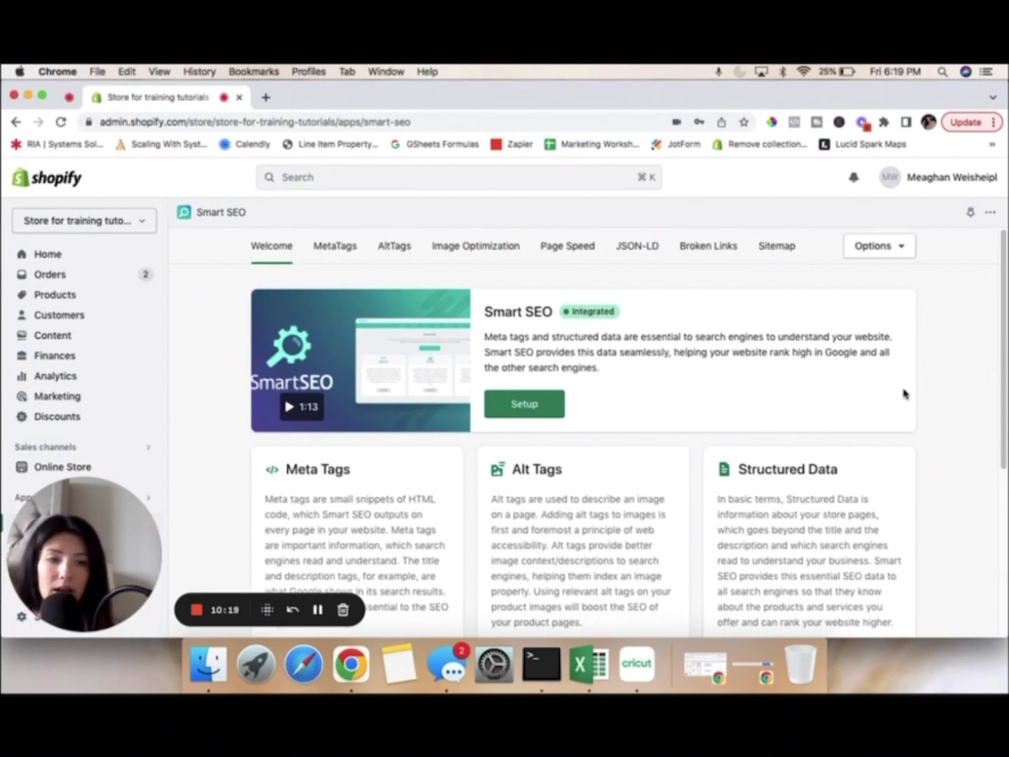
scroll(903, 394, down, 5)
scroll(903, 394, down, 2)
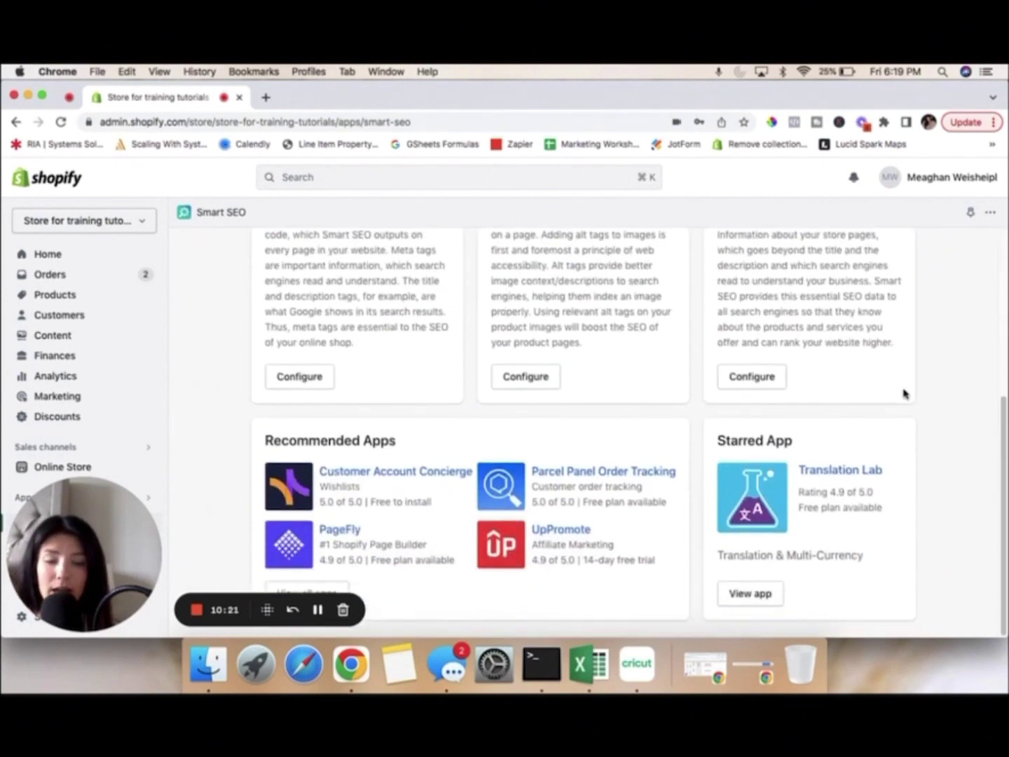